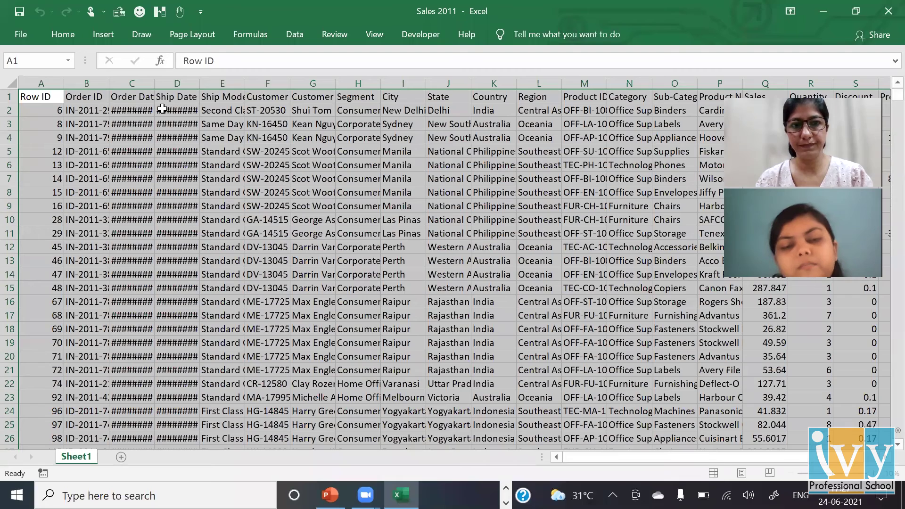
# - Narrow the Row ID column and auto-fit Order ID and Order Date on the Sales 2011 sheet
pyautogui.click(120, 211)
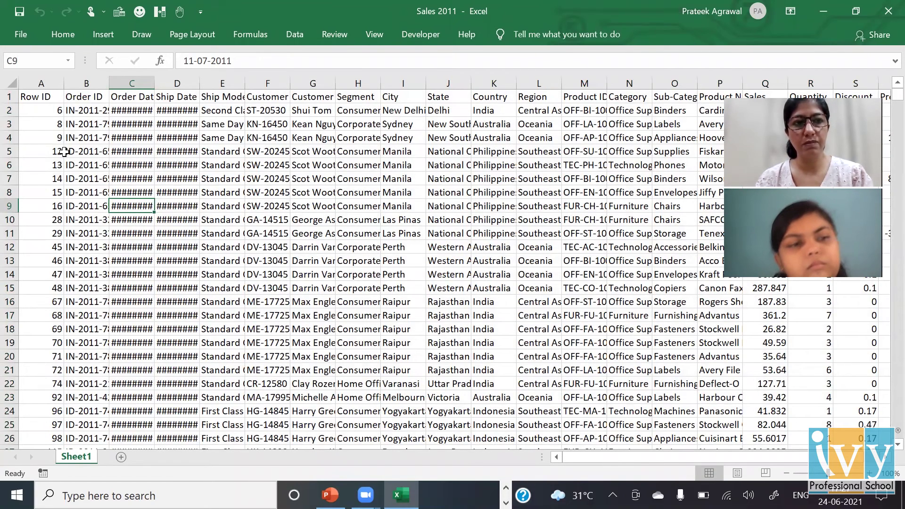
pyautogui.moveTo(64, 83); pyautogui.dragTo(54, 84)
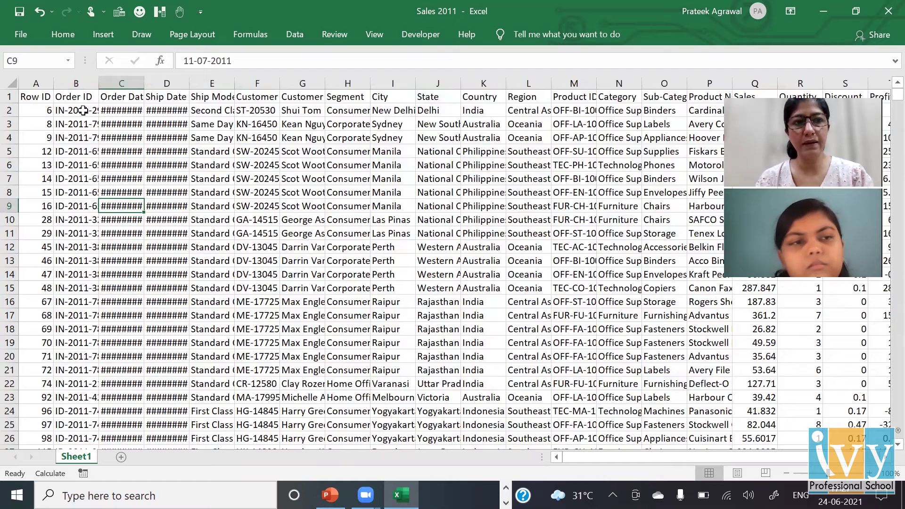
pyautogui.doubleClick(94, 80)
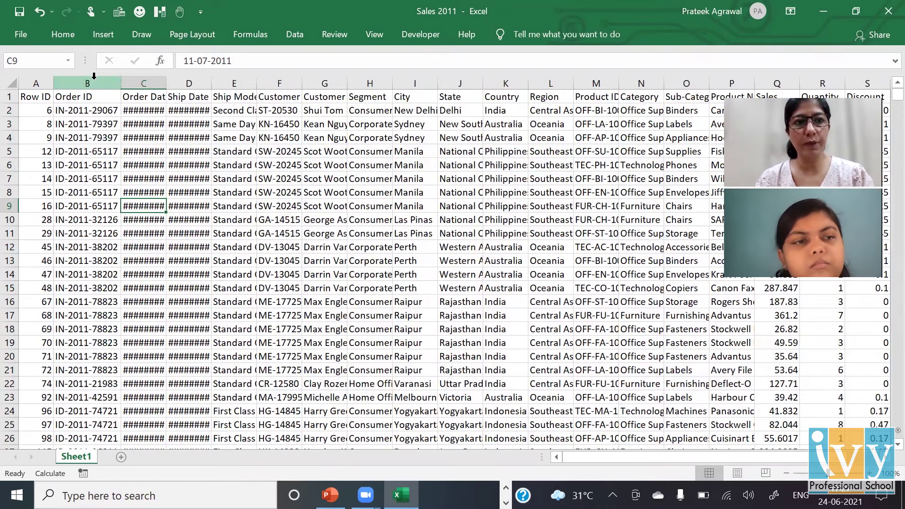
pyautogui.doubleClick(167, 82)
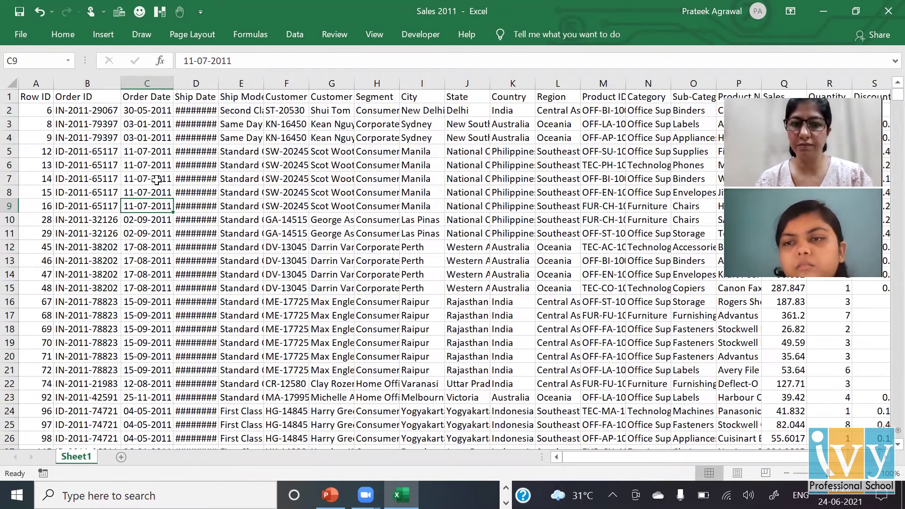
# - Check the Sales 2011–2014 files in the Sales folder in File Explorer
pyautogui.press('ctrl+super+Left')
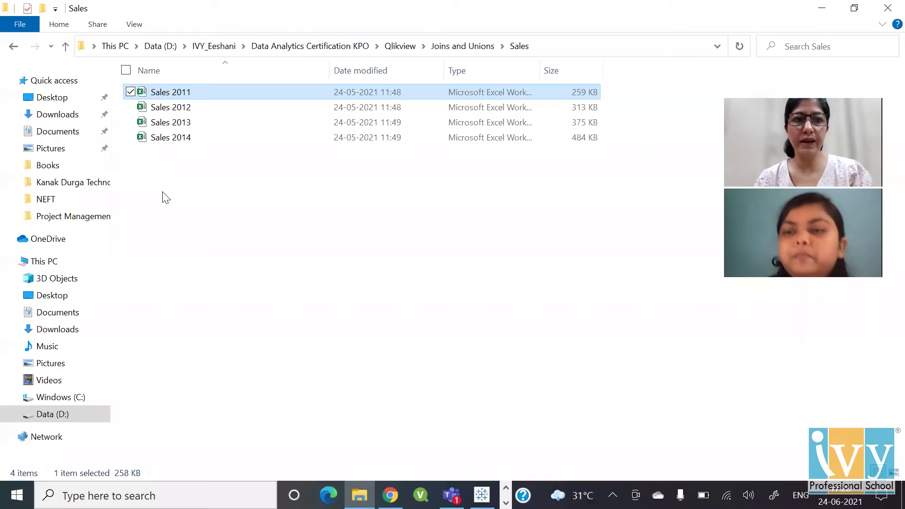
pyautogui.click(177, 108)
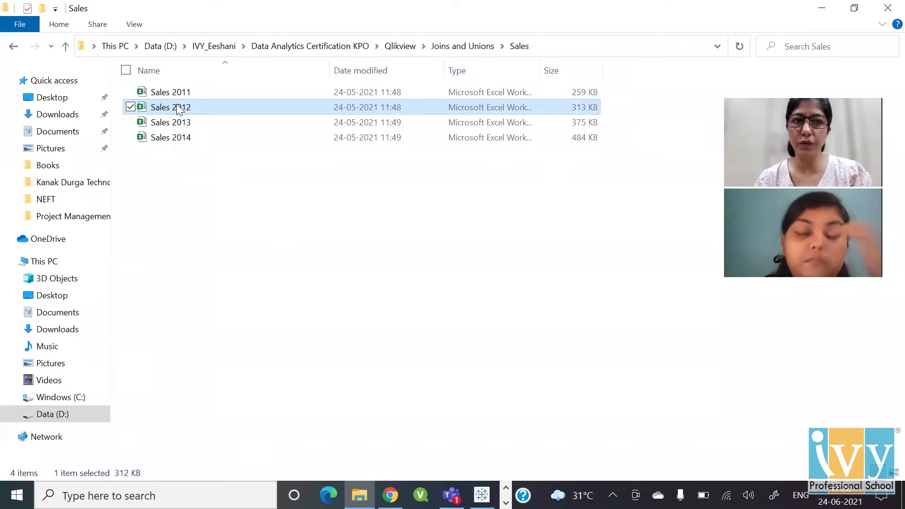
pyautogui.click(180, 123)
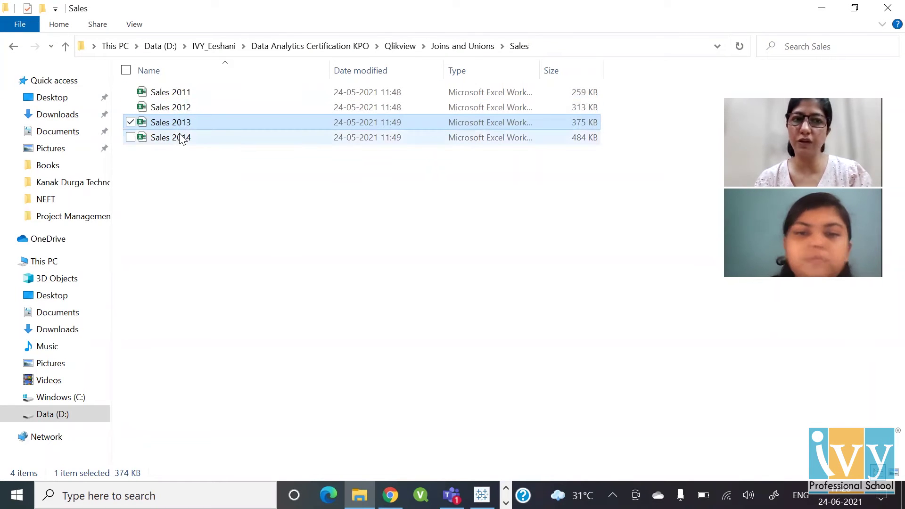
pyautogui.click(181, 139)
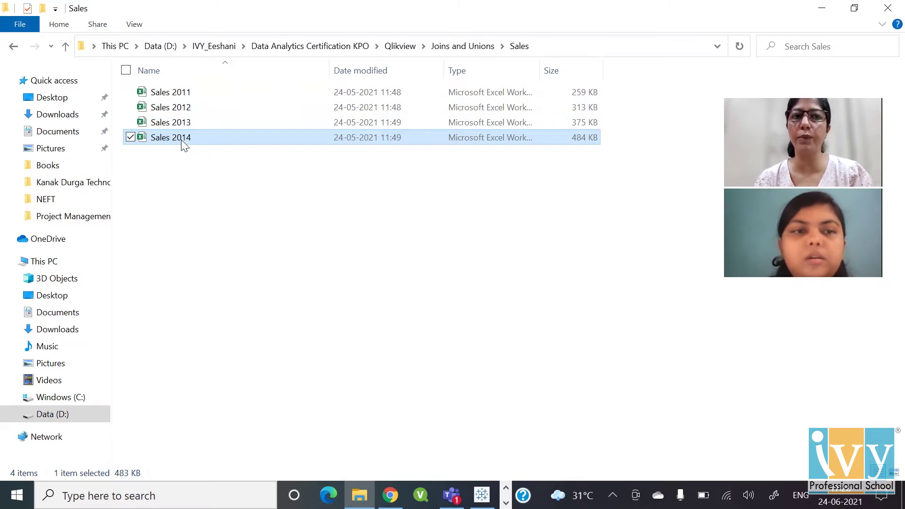
pyautogui.moveTo(177, 140)
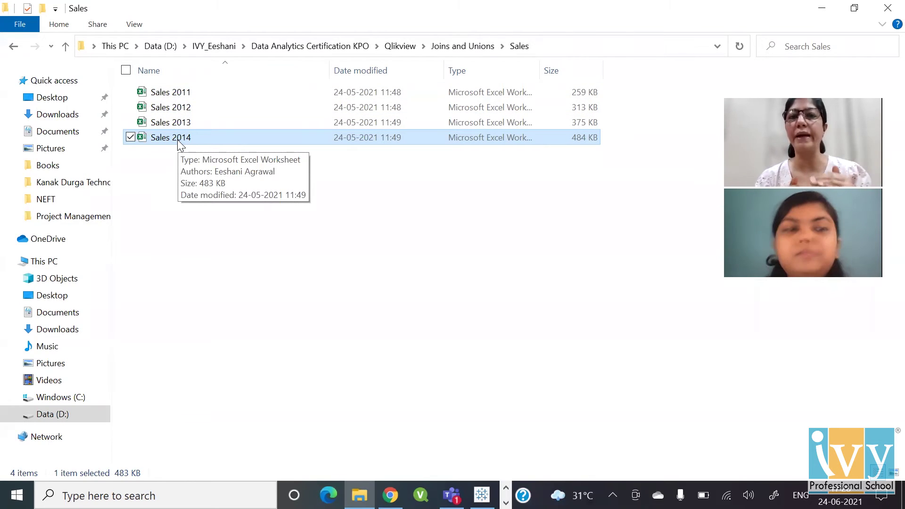
pyautogui.click(482, 495)
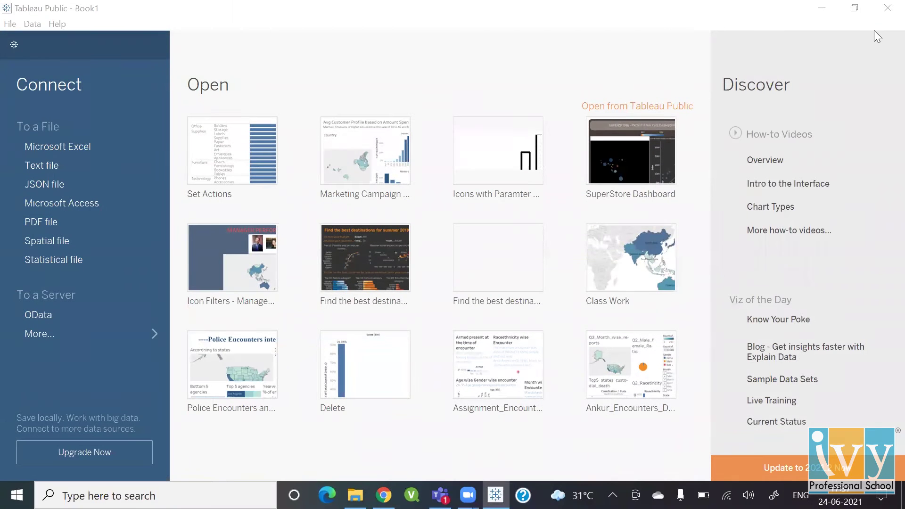
pyautogui.hotkey('alt', 'Tab')
pyautogui.hotkey('alt', 'Tab')
pyautogui.press('Up')
pyautogui.press('Up')
pyautogui.press('Up')
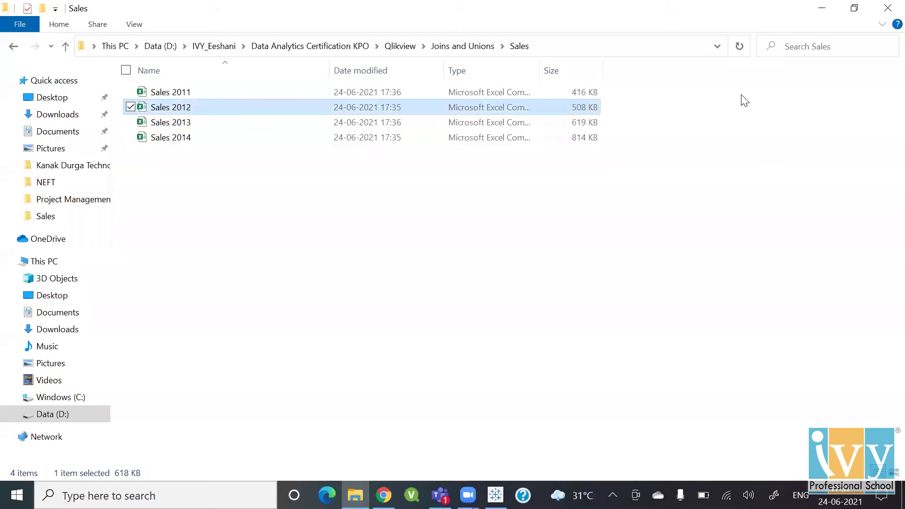
pyautogui.press('Down')
pyautogui.press('Down')
pyautogui.press('Down')
pyautogui.press('Up')
pyautogui.press('Up')
pyautogui.press('Up')
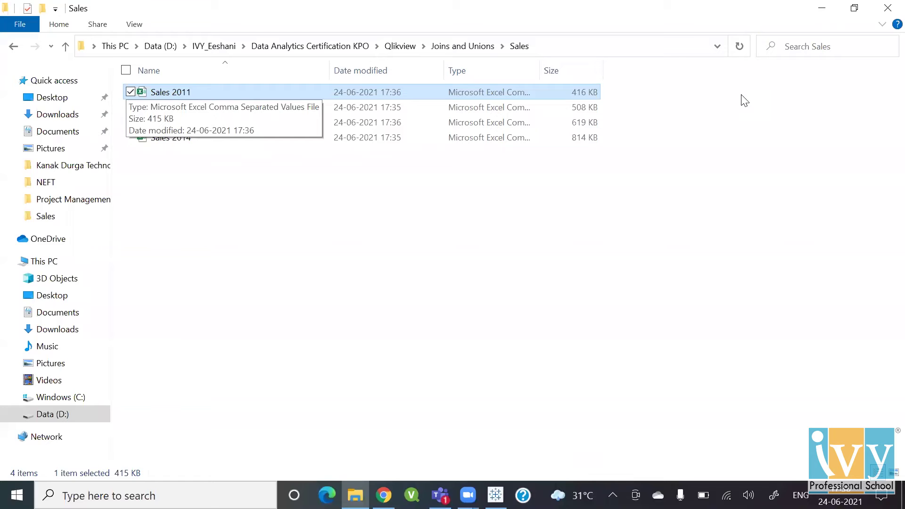
# - Go up to Joins and Unions, reopen the Sales folder, and return to Tableau Public
pyautogui.press('BackSpace')
pyautogui.press('Down')
pyautogui.press('Up')
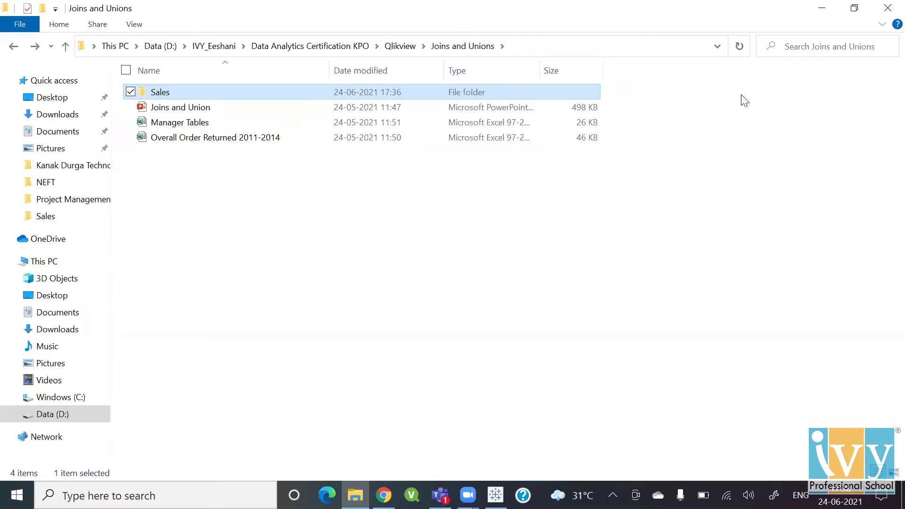
pyautogui.press('Return')
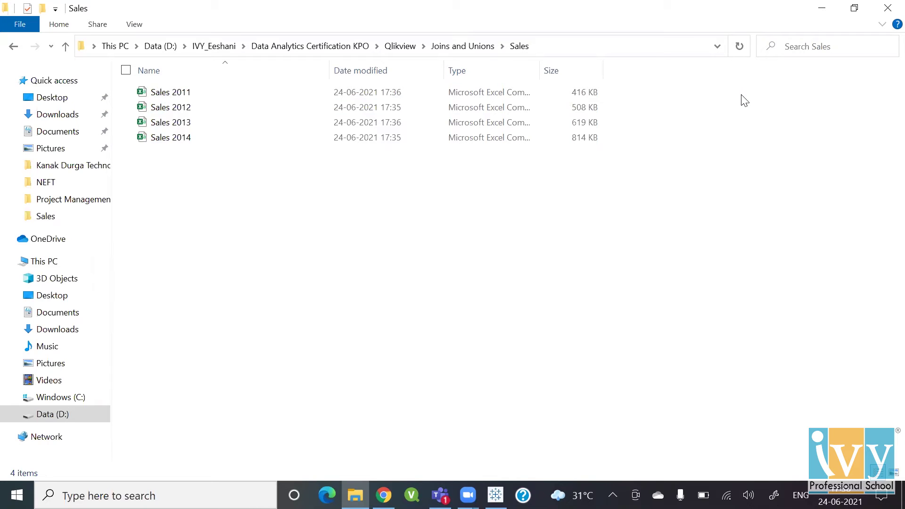
pyautogui.hotkey('alt', 'Tab')
pyautogui.hotkey('alt', 'Tab')
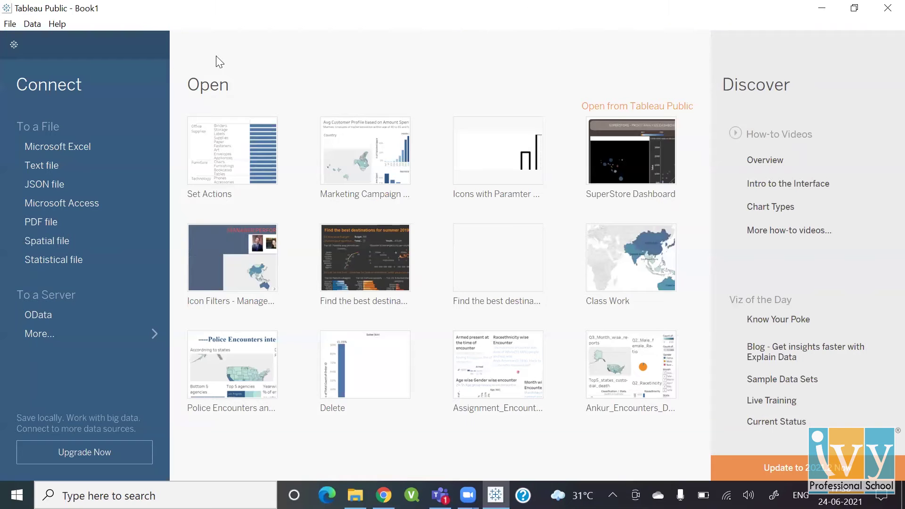
# - Connect Sales 2011.csv as a text file and add a Wildcard (automatic) union on the canvas
pyautogui.click(48, 166)
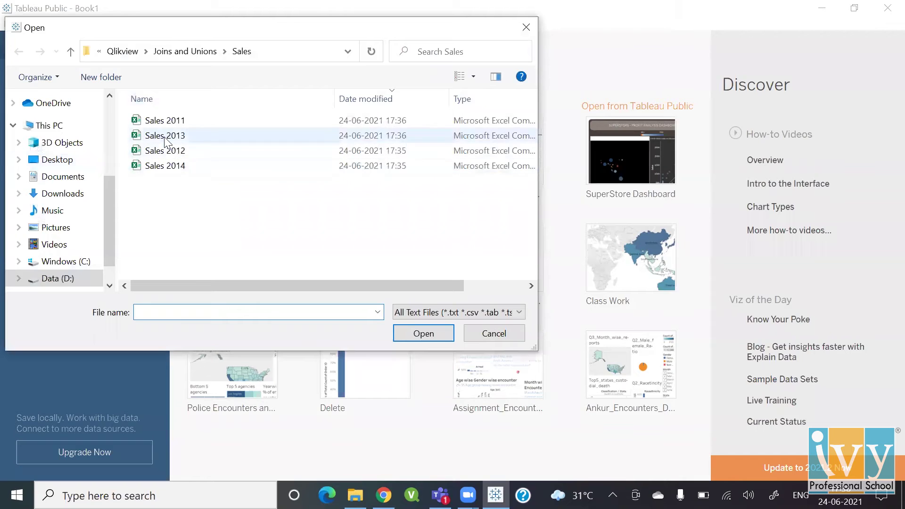
pyautogui.doubleClick(156, 120)
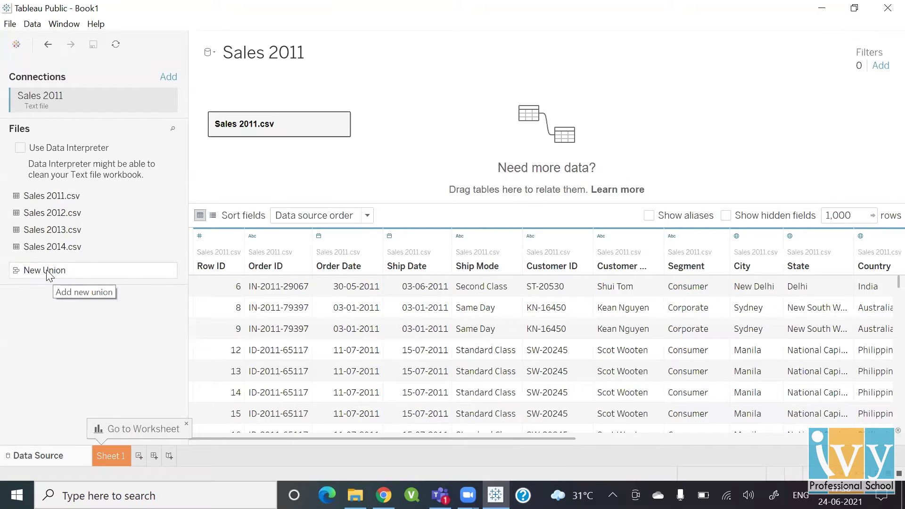
pyautogui.click(32, 273)
pyautogui.moveTo(189, 182); pyautogui.dragTo(209, 174)
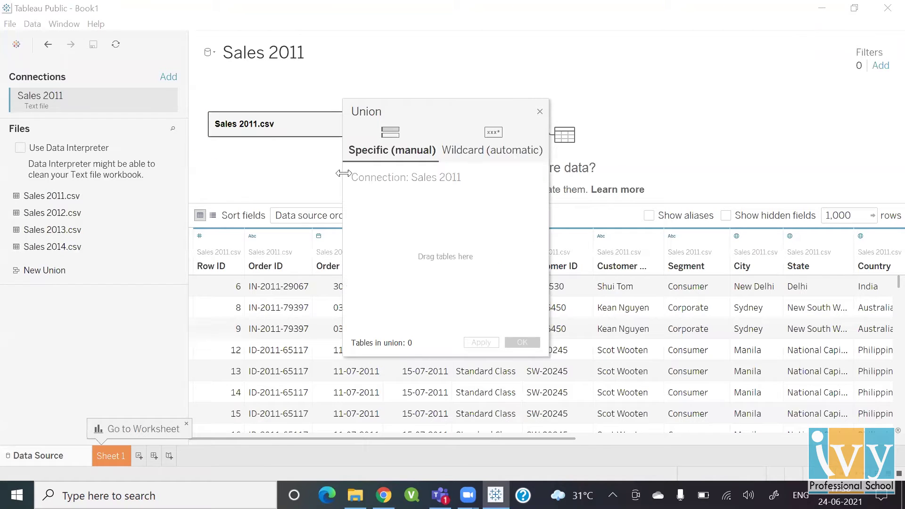
pyautogui.click(497, 156)
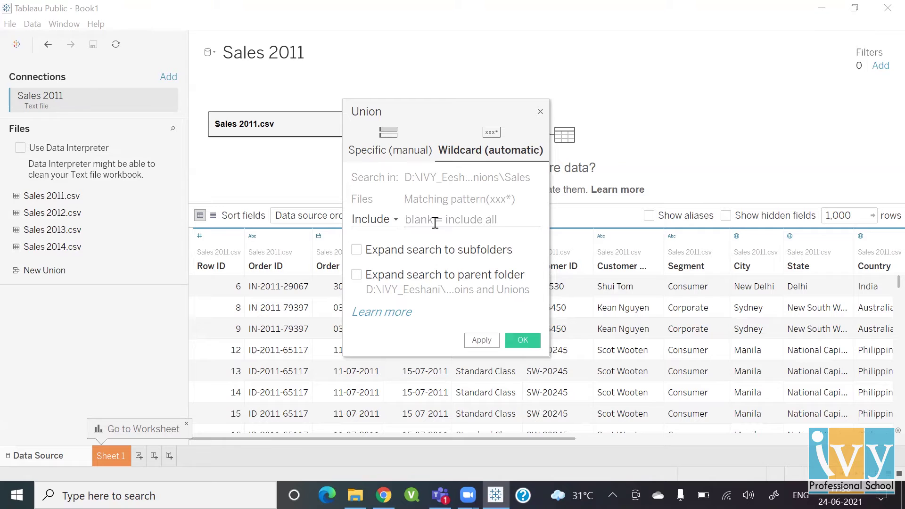
pyautogui.click(522, 340)
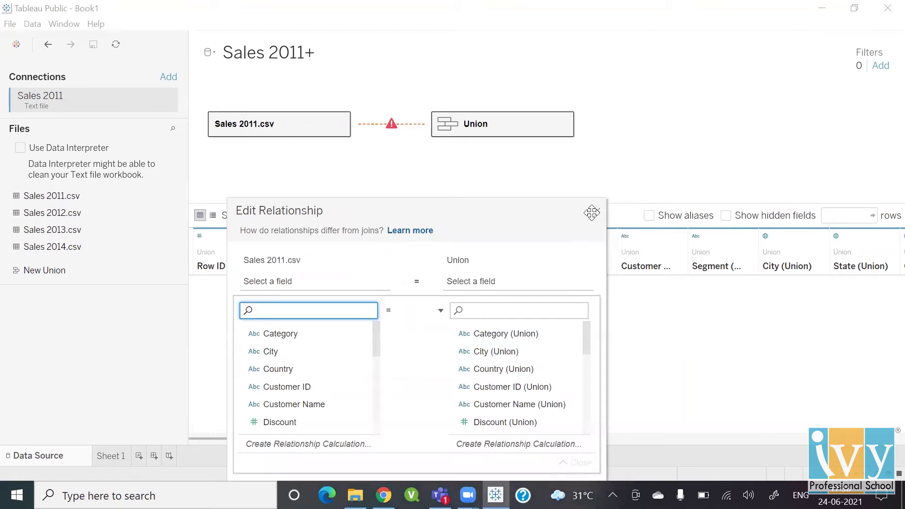
# - Close the relationship editor and remove Sales 2011.csv from the canvas
pyautogui.click(598, 212)
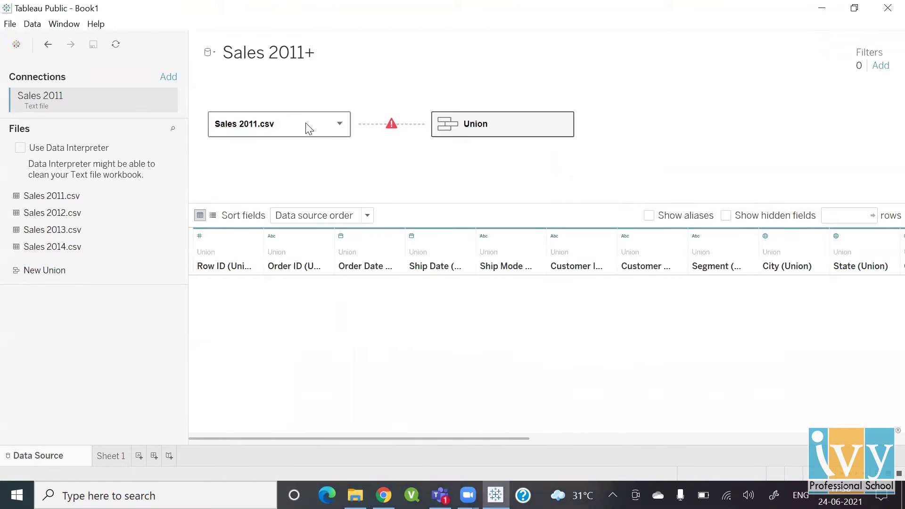
pyautogui.click(338, 126)
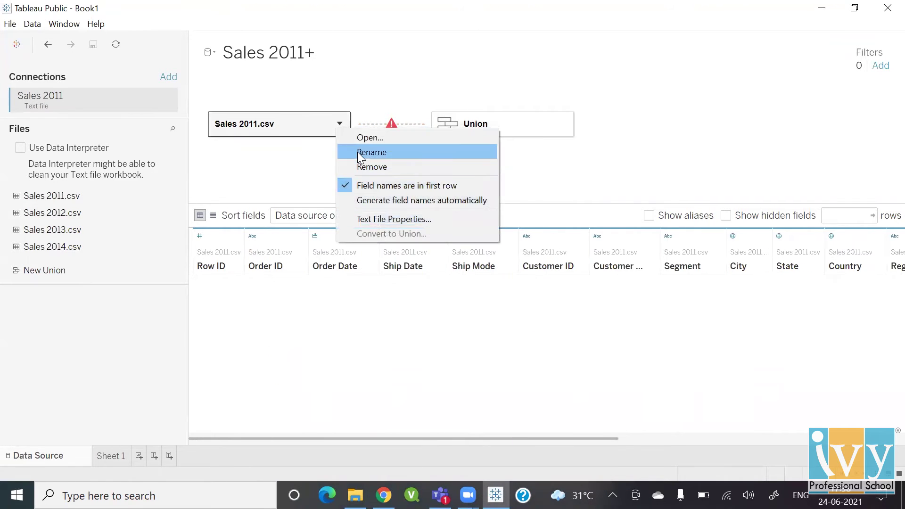
pyautogui.click(361, 168)
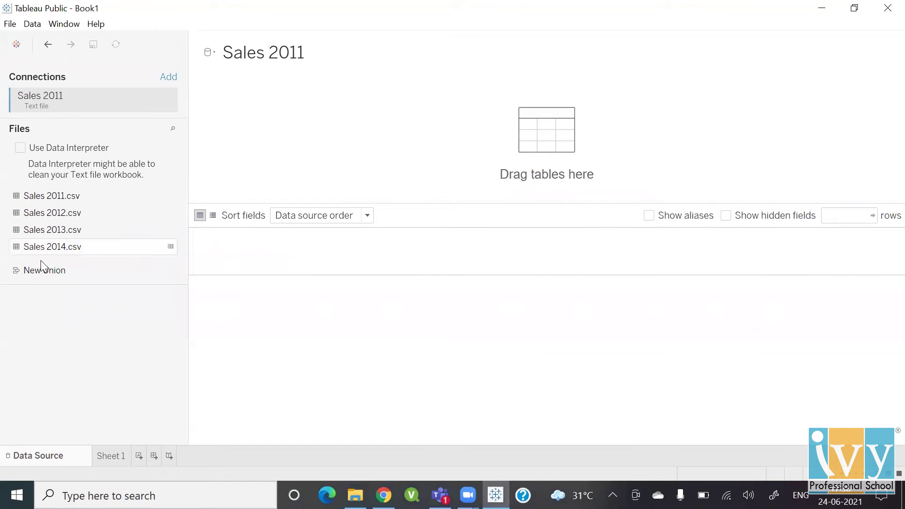
# - Place a New Union on the empty canvas using Wildcard (automatic) matching of the Sales files
pyautogui.moveTo(38, 273); pyautogui.dragTo(47, 264)
pyautogui.moveTo(228, 137); pyautogui.dragTo(227, 137)
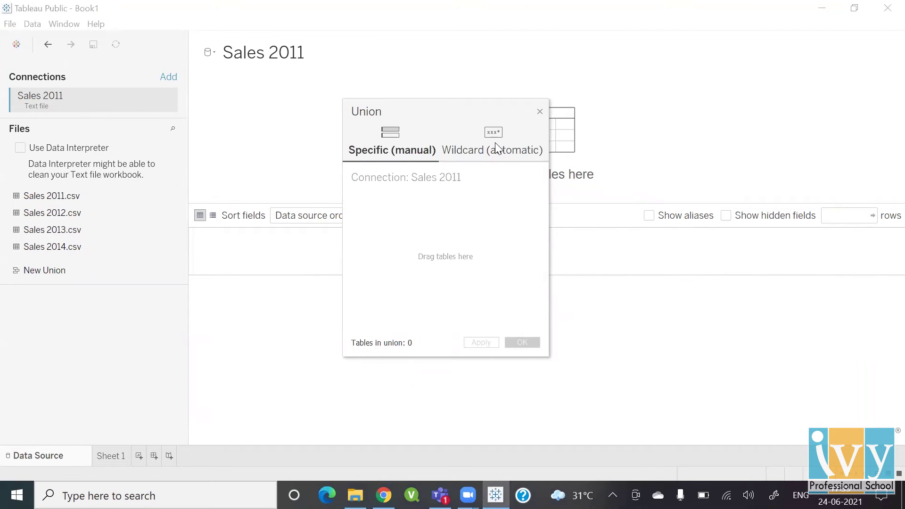
pyautogui.click(496, 147)
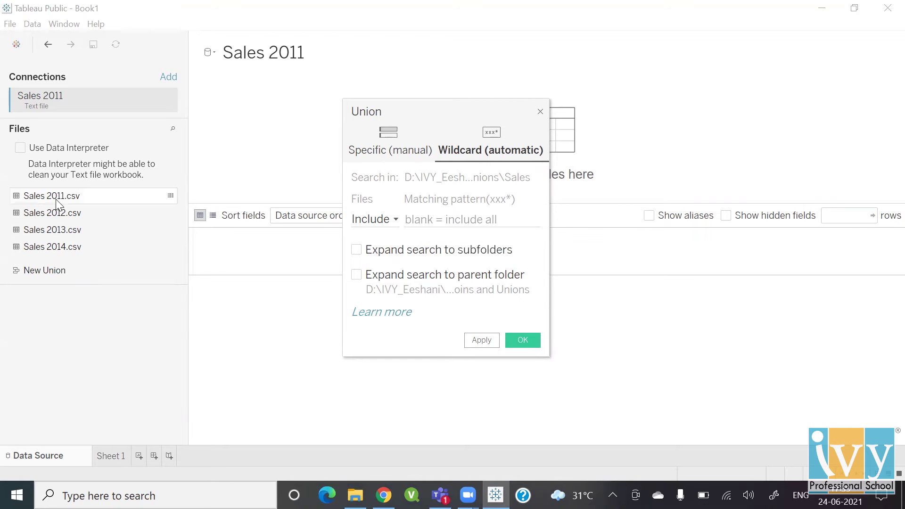
pyautogui.click(512, 343)
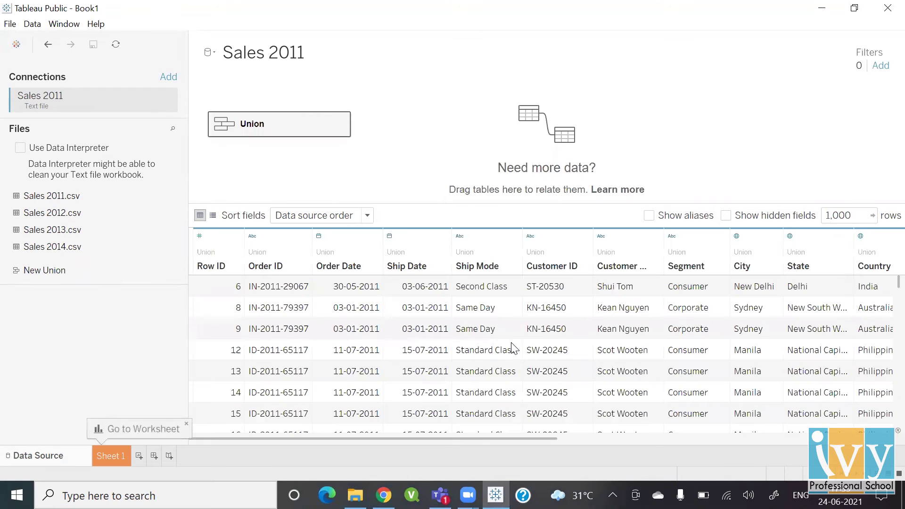
pyautogui.click(856, 215)
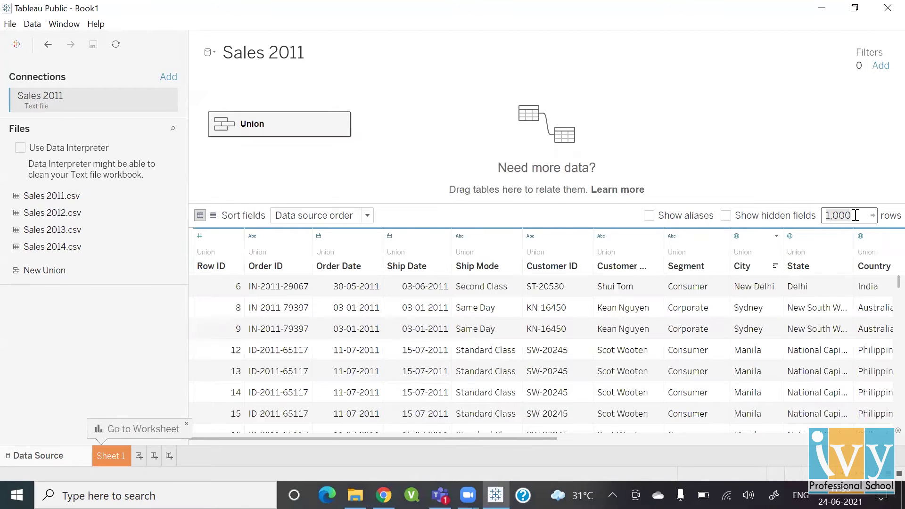
pyautogui.write('20000')
pyautogui.press('Return')
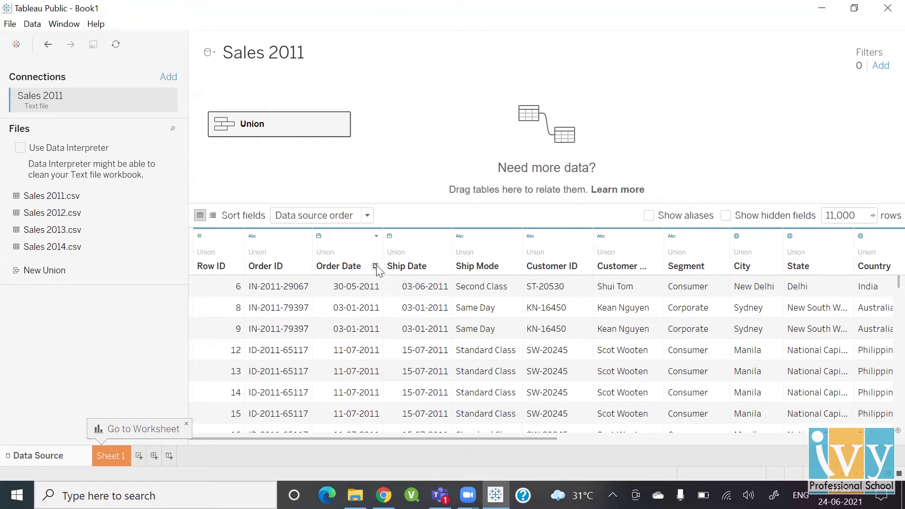
pyautogui.click(375, 266)
pyautogui.click(376, 267)
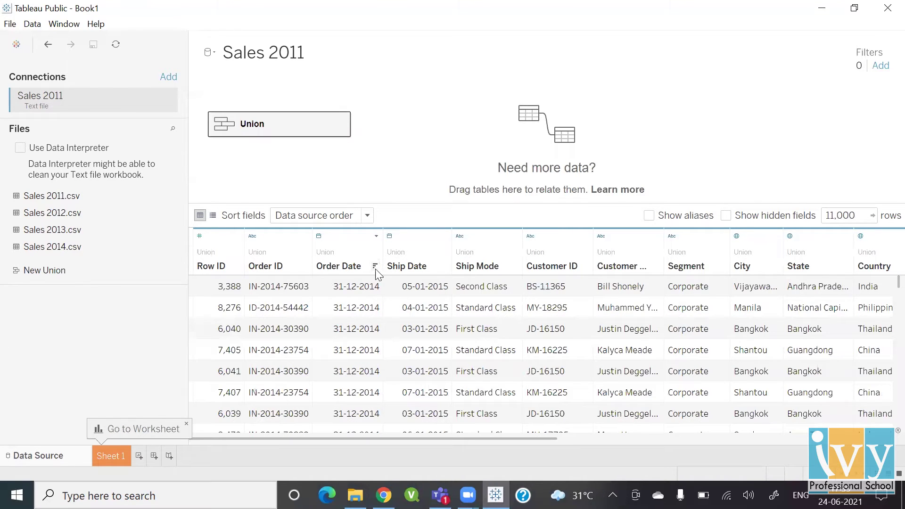
pyautogui.click(376, 267)
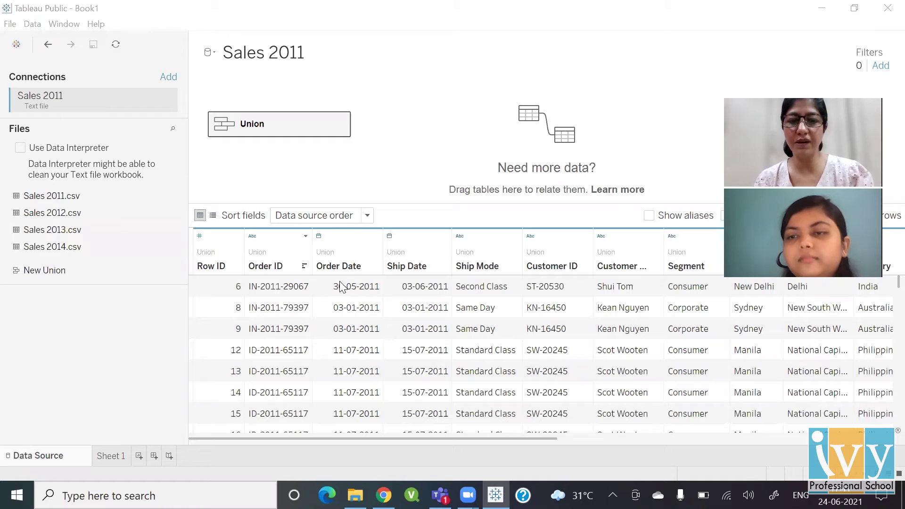
pyautogui.click(376, 267)
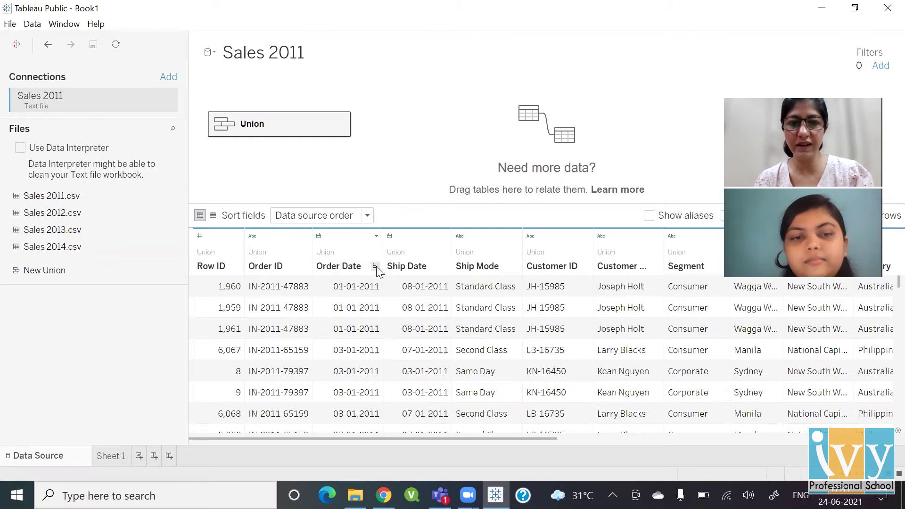
pyautogui.click(376, 267)
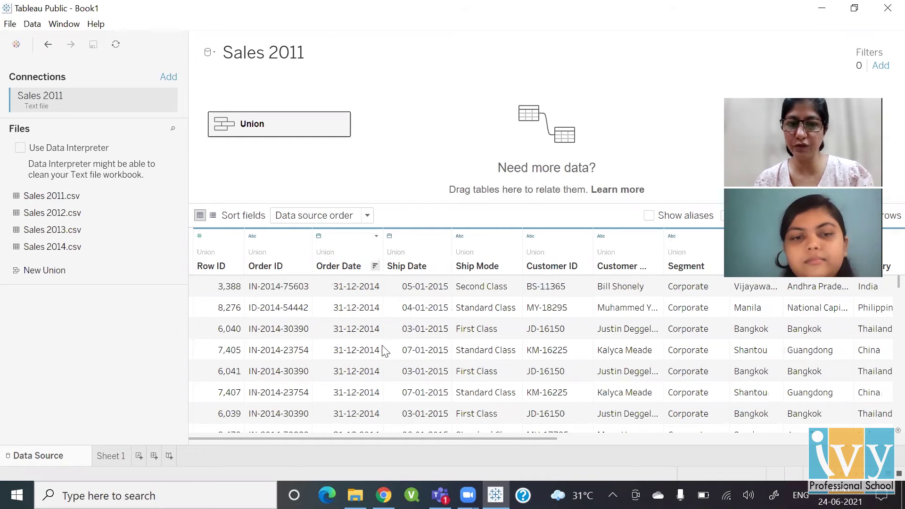
pyautogui.click(376, 267)
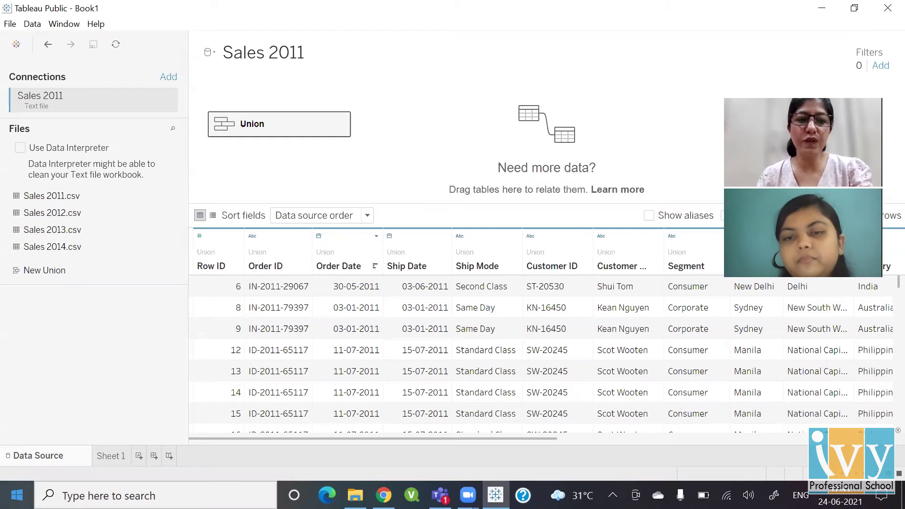
# - On Sheet 1, plot SUM(Profit) per Order Date year 2011–2014, then bring File Explorer forward
pyautogui.click(110, 456)
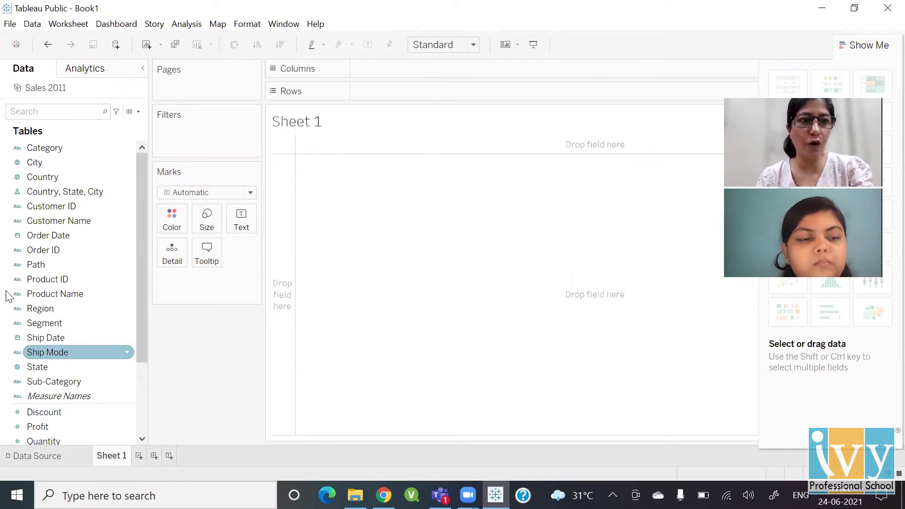
pyautogui.click(32, 234)
pyautogui.doubleClick(32, 235)
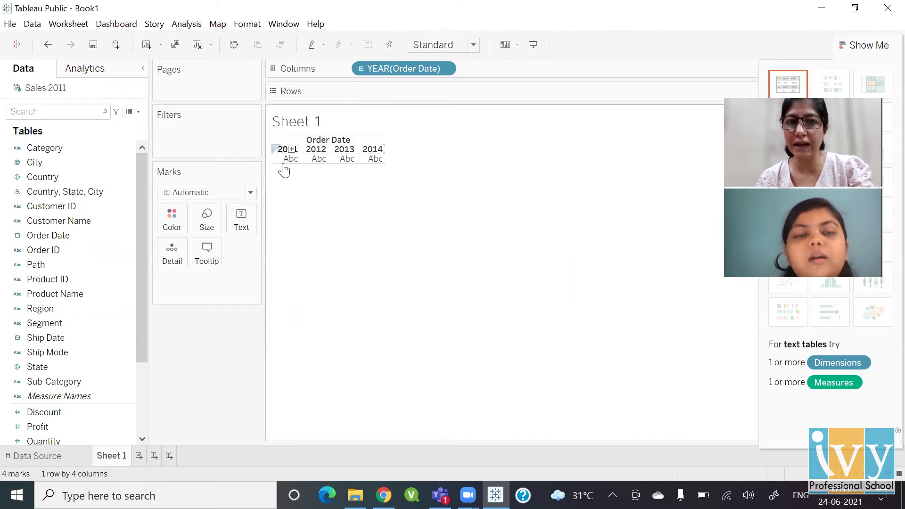
pyautogui.moveTo(320, 167)
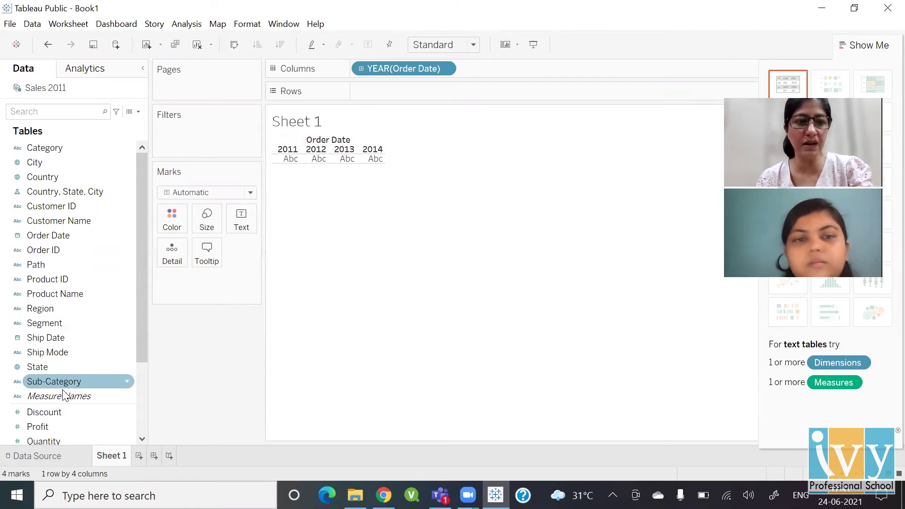
pyautogui.doubleClick(49, 427)
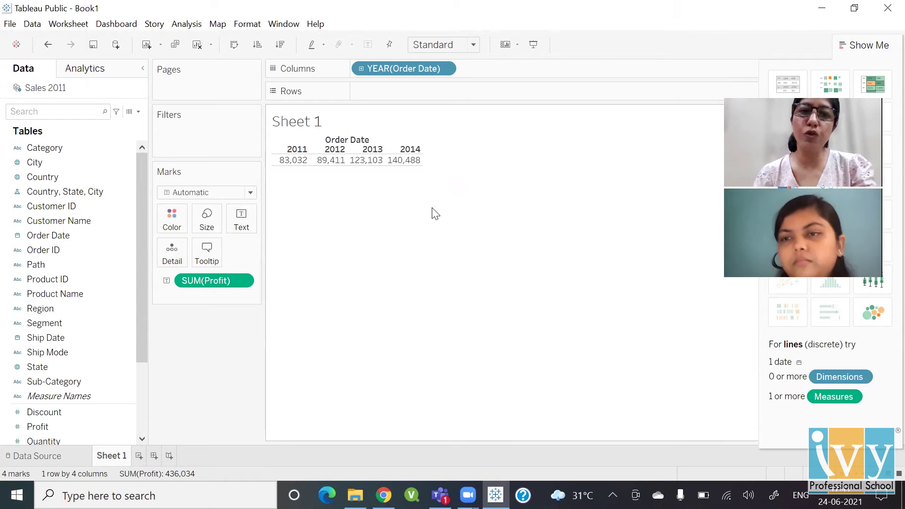
pyautogui.click(356, 495)
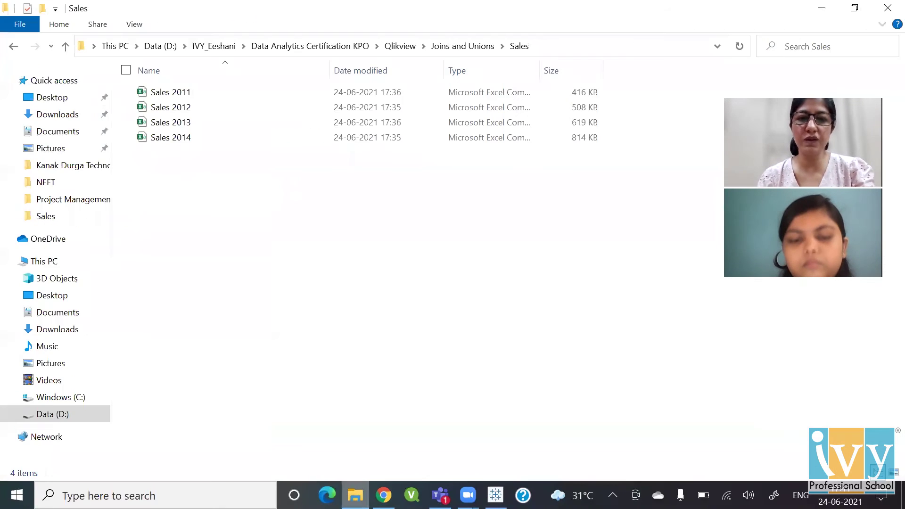
# - From Joins and Unions, open the Overall Order Returned 2011-2014 workbook in Excel
pyautogui.press('BackSpace')
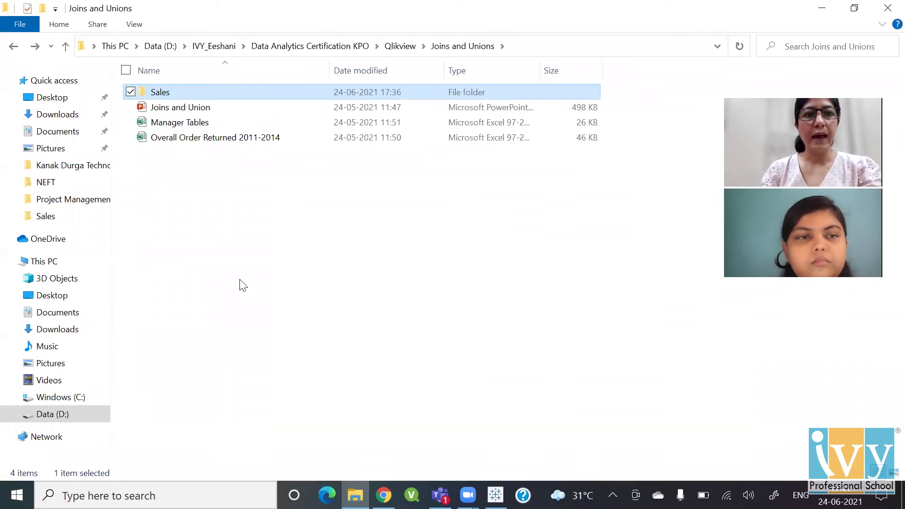
pyautogui.press('Down')
pyautogui.press('Down')
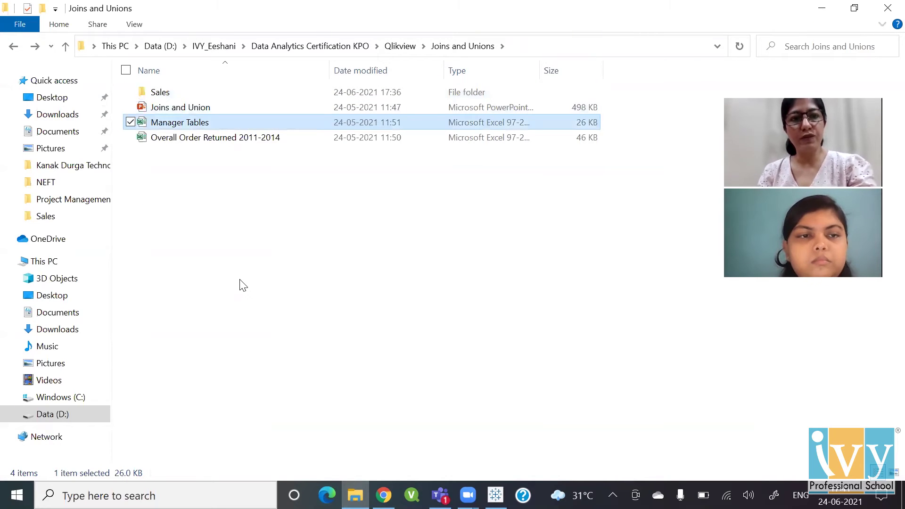
pyautogui.press('Down')
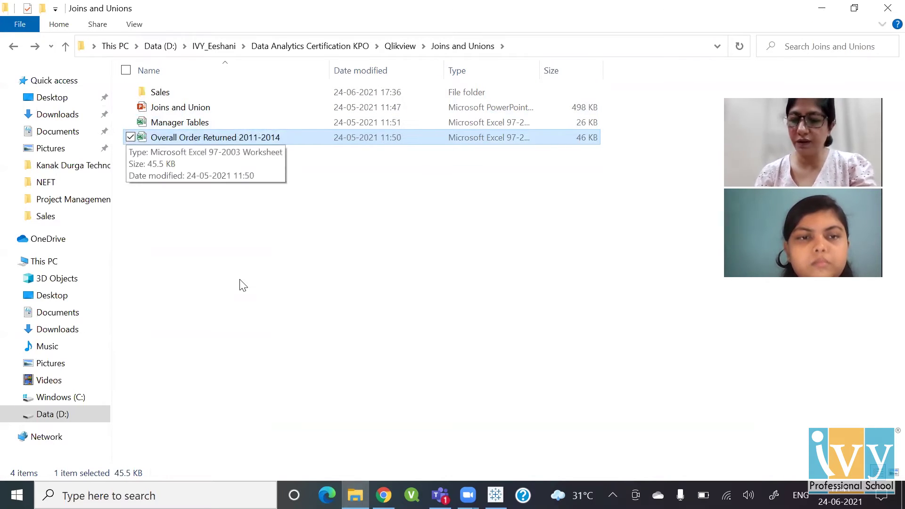
pyautogui.press('Return')
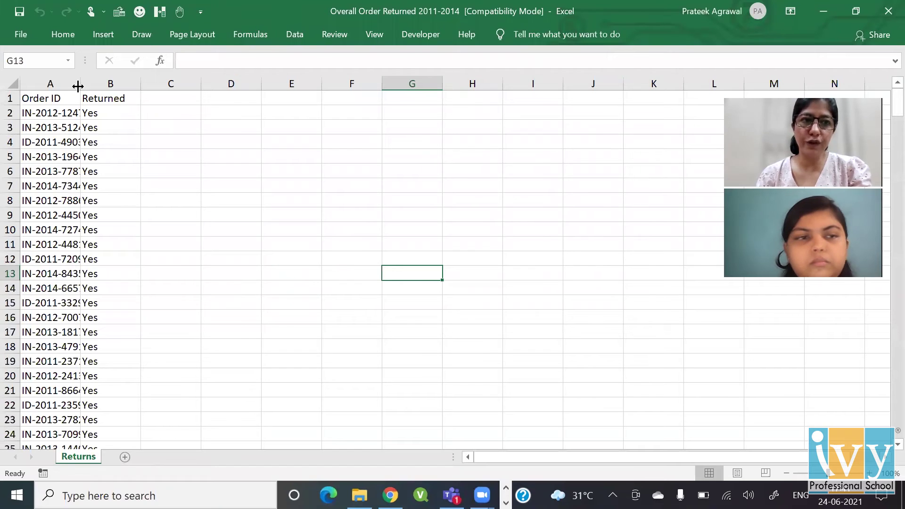
# - Widen Returns columns A and B to show full Order IDs, then switch back to Tableau
pyautogui.moveTo(78, 86); pyautogui.dragTo(160, 85)
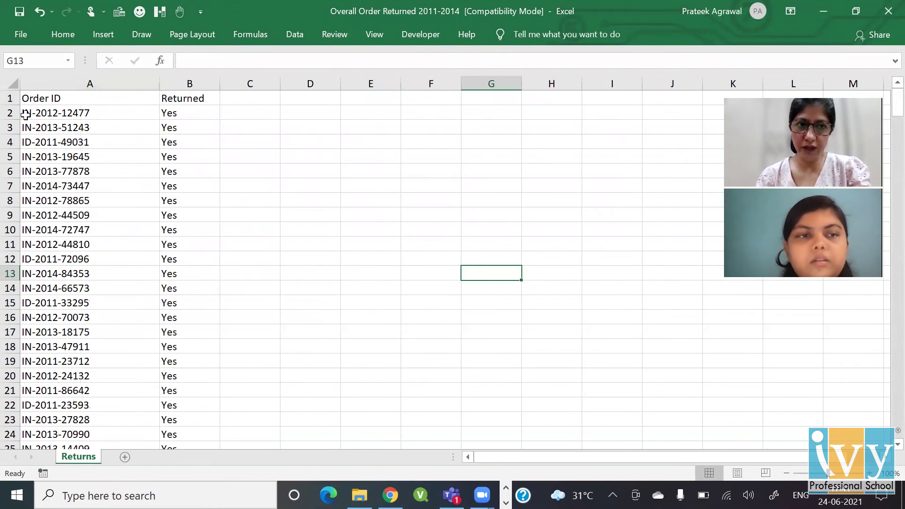
pyautogui.moveTo(219, 84); pyautogui.dragTo(246, 84)
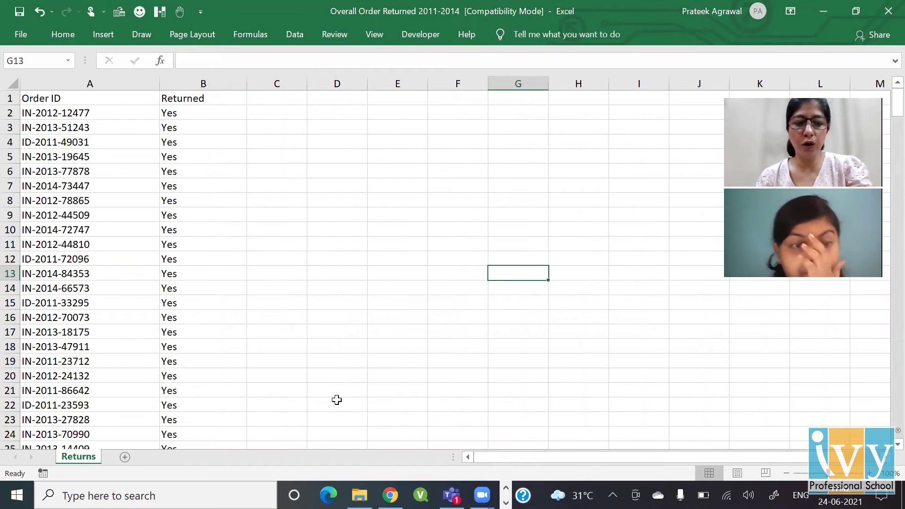
pyautogui.hotkey('alt', 'Tab')
pyautogui.hotkey('alt', 'Tab')
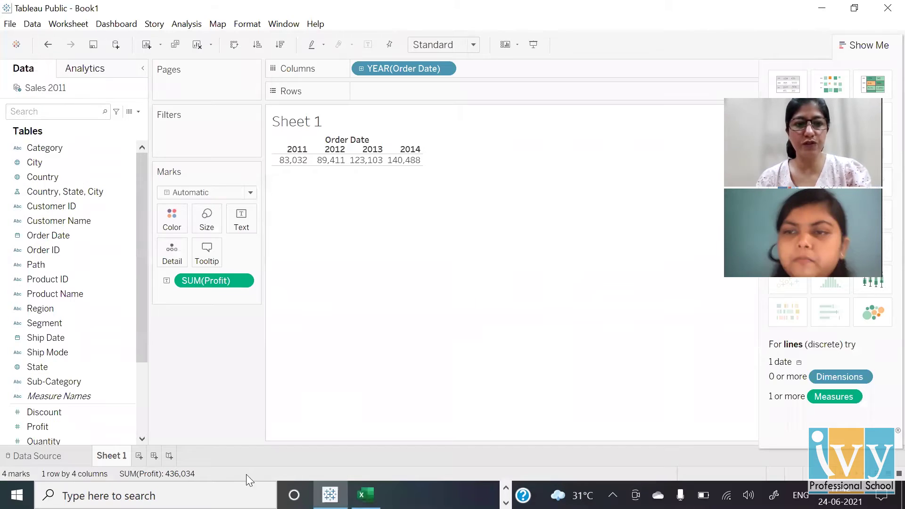
# - On new Sheet 2, show Count (Distinct) of Order ID (5,436), then select A2 in Excel
pyautogui.click(138, 456)
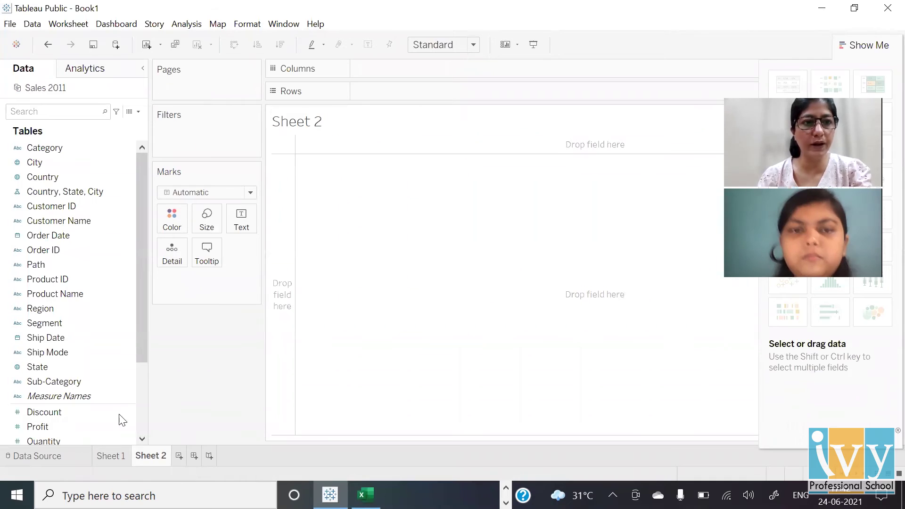
pyautogui.doubleClick(55, 250)
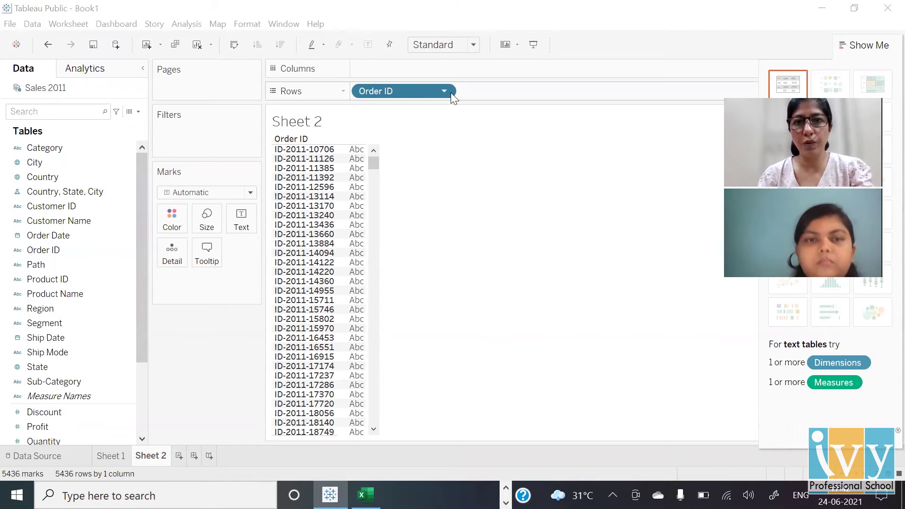
pyautogui.click(445, 90)
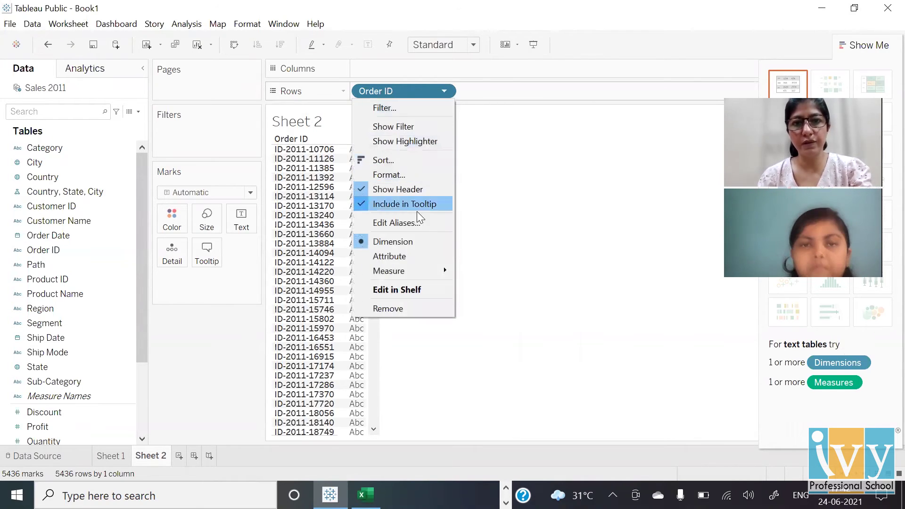
pyautogui.moveTo(414, 269)
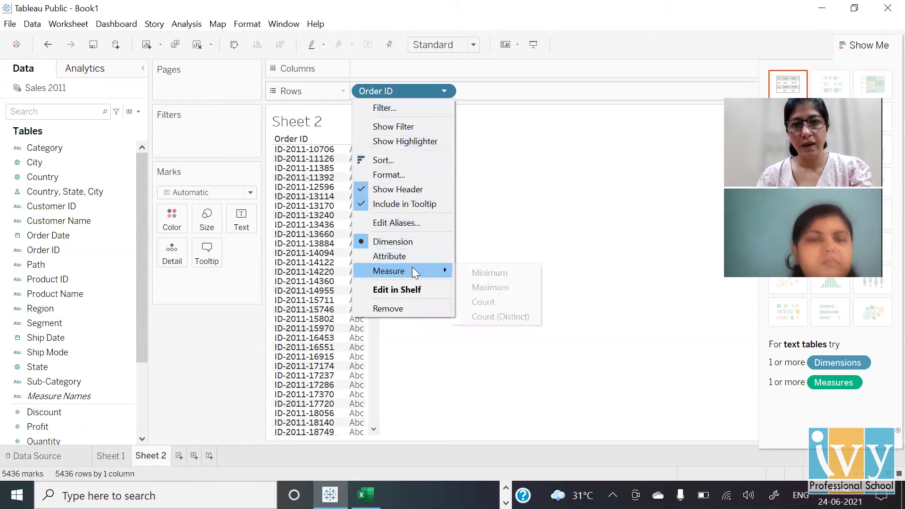
pyautogui.click(479, 324)
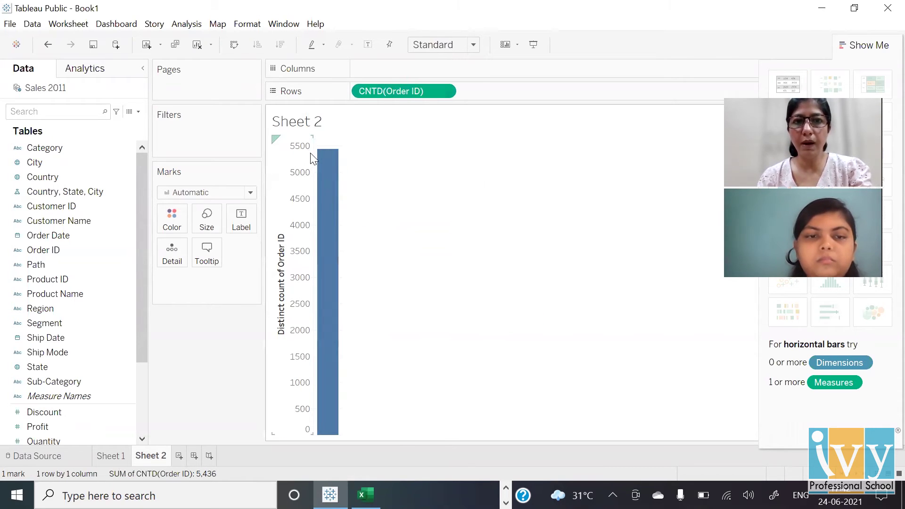
pyautogui.moveTo(329, 161)
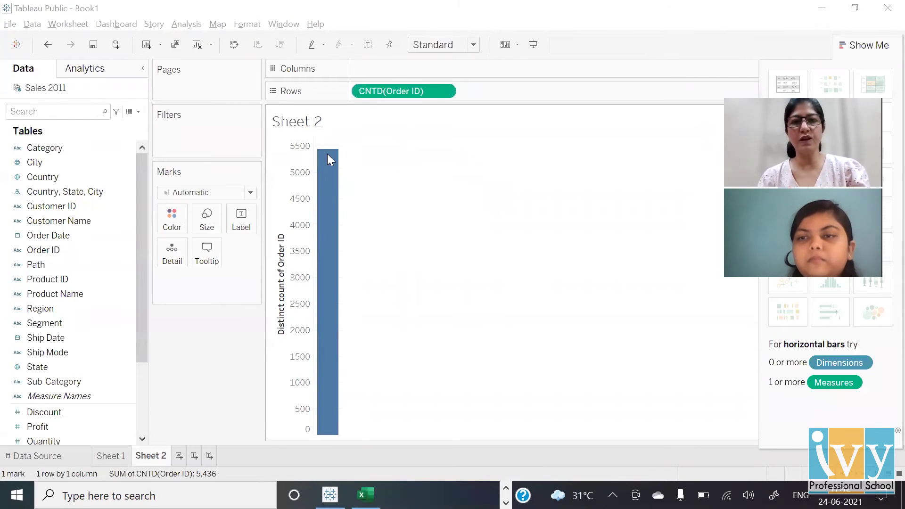
pyautogui.hotkey('alt', 'Tab')
pyautogui.click(90, 113)
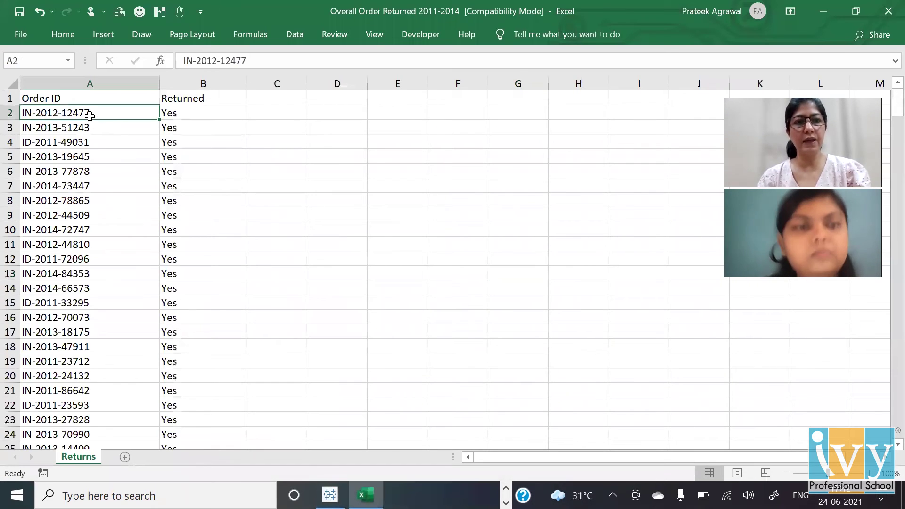
# - Select the Order IDs down from A2 to count 296 returns, then return to Tableau
pyautogui.hotkey('ctrl', 'shift', 'Down')
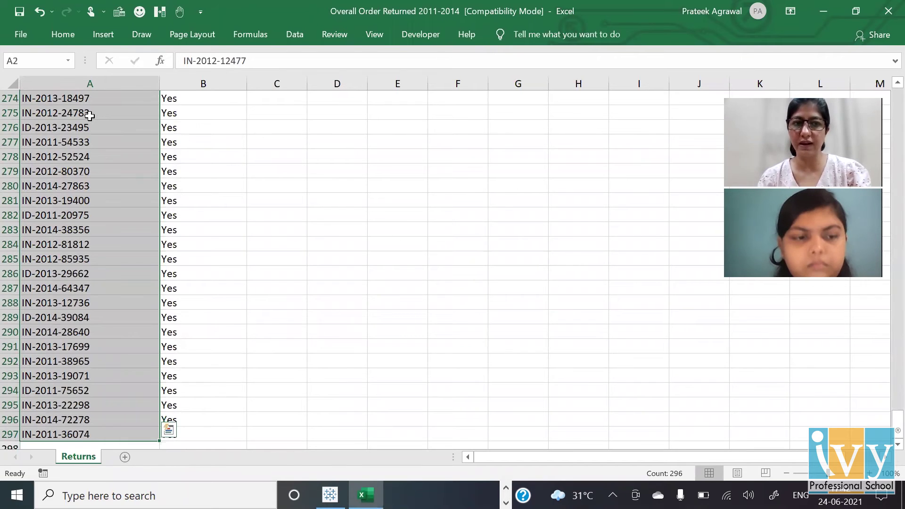
pyautogui.hotkey('ctrl', 'Home')
pyautogui.press('Down')
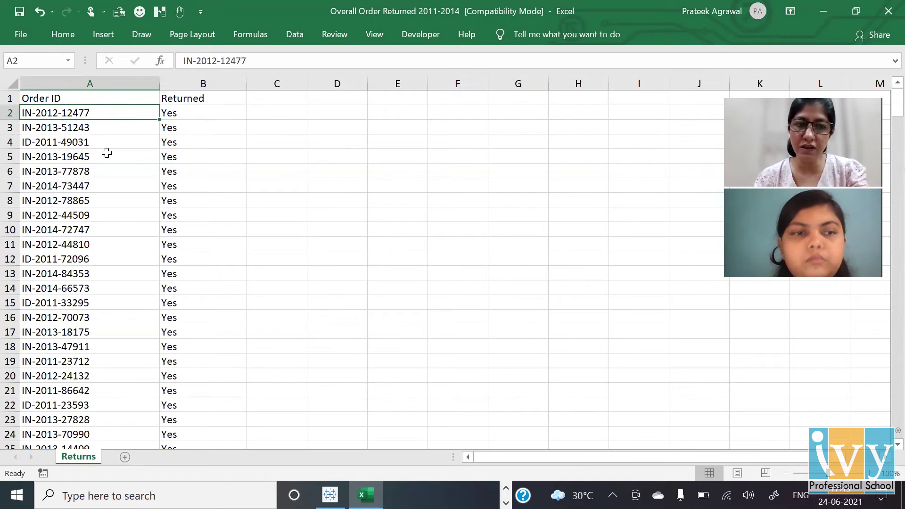
pyautogui.click(36, 113)
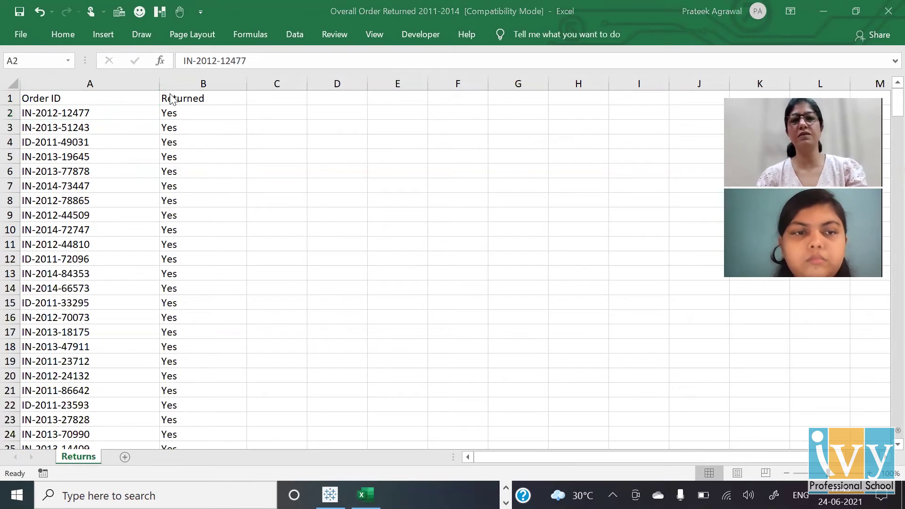
pyautogui.hotkey('alt', 'Tab')
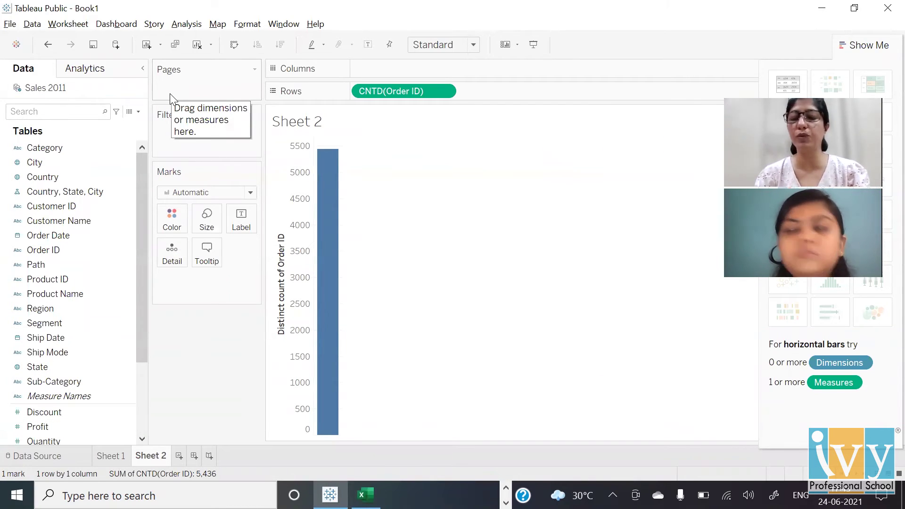
# - Add a Microsoft Excel connection to Overall Order Returned 2011-2014 from the Joins and Unions folder
pyautogui.click(70, 456)
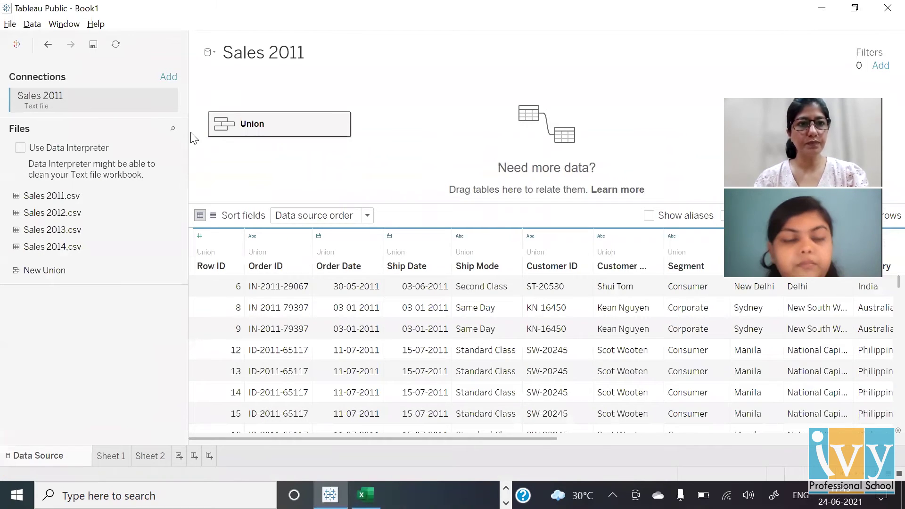
pyautogui.click(168, 77)
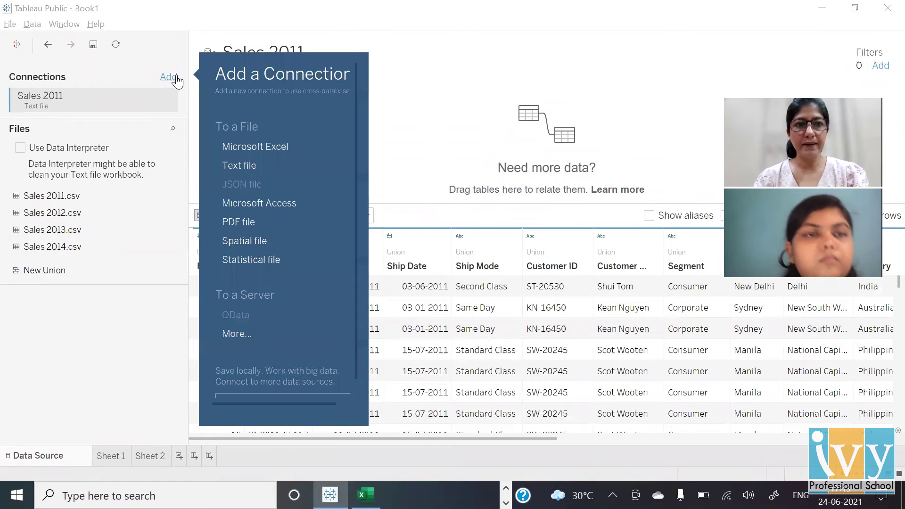
pyautogui.click(260, 147)
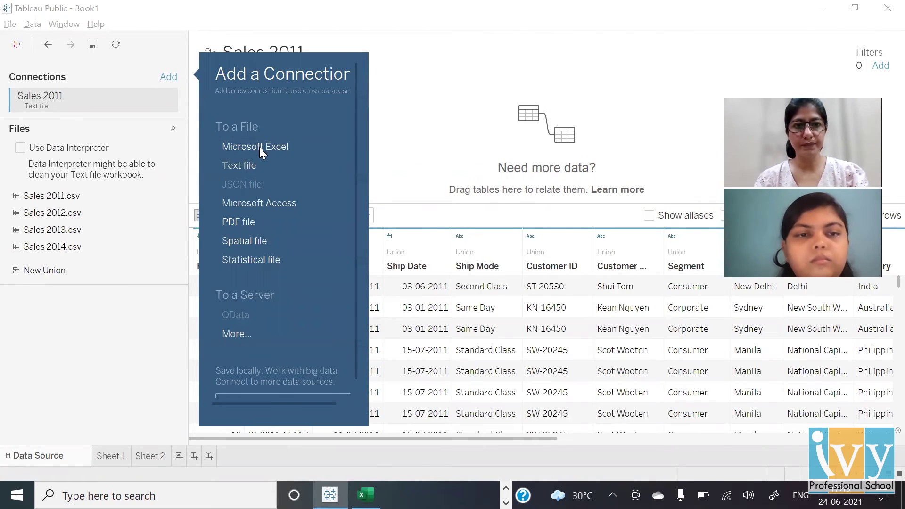
pyautogui.click(762, 76)
pyautogui.hotkey('alt', 'Up')
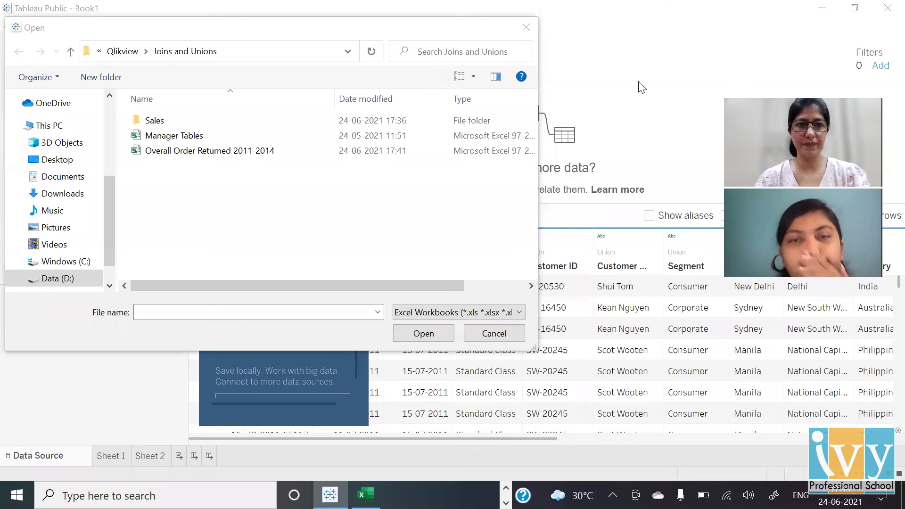
pyautogui.click(165, 152)
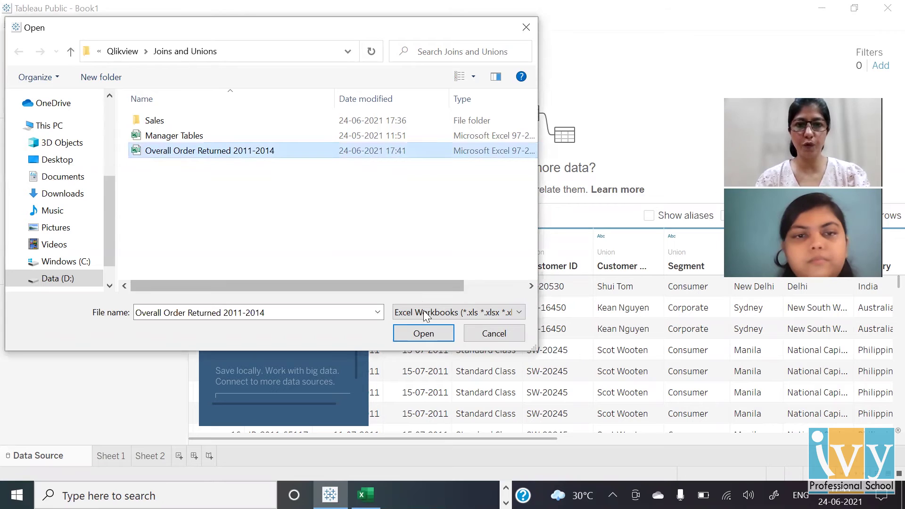
pyautogui.click(426, 333)
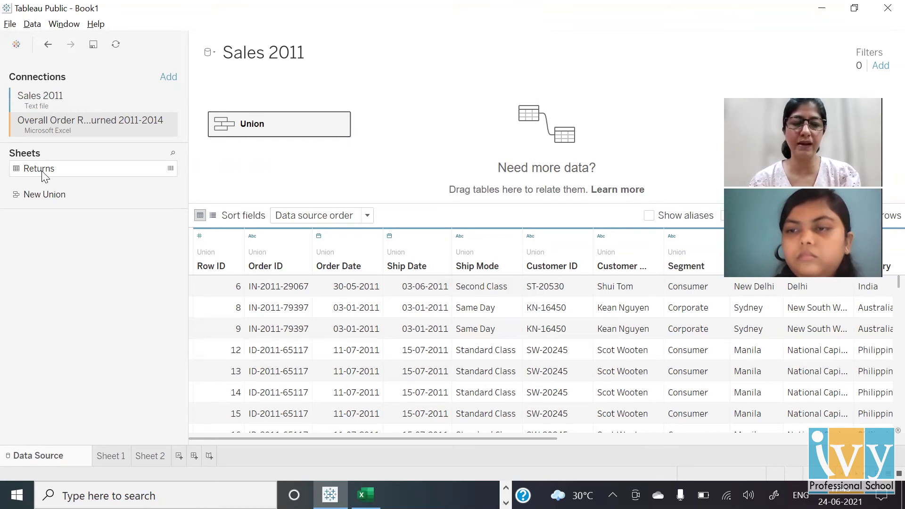
# - Relate the Returns sheet to Union on Order ID = Order ID (Returns)
pyautogui.moveTo(45, 176); pyautogui.dragTo(427, 135)
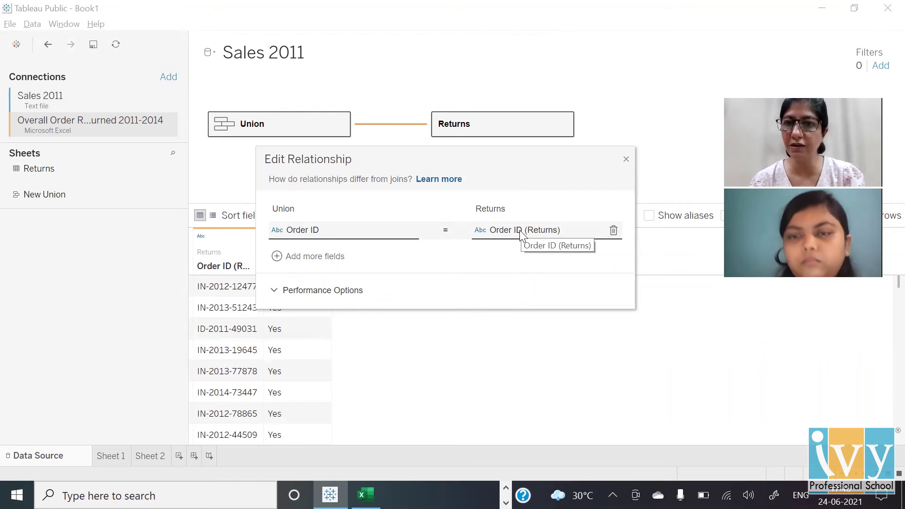
pyautogui.click(626, 161)
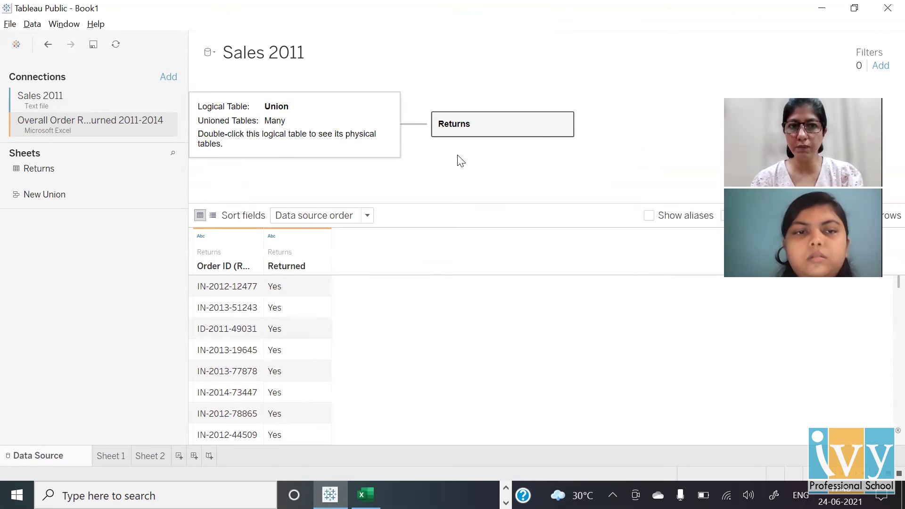
pyautogui.click(406, 283)
pyautogui.press('Right')
pyautogui.press('Right')
pyautogui.press('Right')
pyautogui.press('Right')
pyautogui.press('Right')
pyautogui.press('Right')
pyautogui.press('Right')
pyautogui.press('Right')
pyautogui.press('Right')
pyautogui.press('Right')
pyautogui.press('Right')
pyautogui.press('Right')
pyautogui.press('Right')
pyautogui.press('Right')
pyautogui.press('Right')
pyautogui.press('Right')
pyautogui.press('Right')
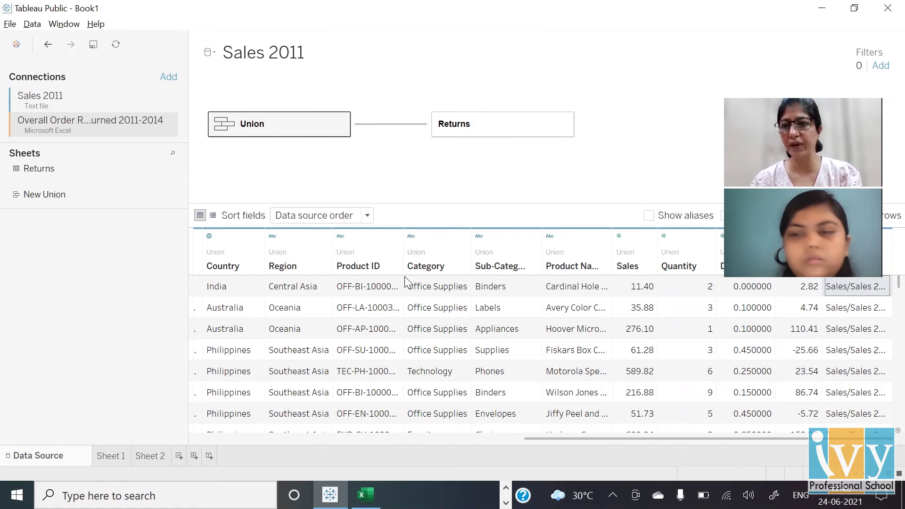
pyautogui.press('Left')
pyautogui.press('Left')
pyautogui.press('Left')
pyautogui.press('Left')
pyautogui.press('Left')
pyautogui.press('Left')
pyautogui.press('Left')
pyautogui.press('Left')
pyautogui.press('Left')
pyautogui.press('Left')
pyautogui.press('Left')
pyautogui.press('Left')
pyautogui.press('Left')
pyautogui.press('Left')
pyautogui.press('Left')
pyautogui.press('Left')
pyautogui.press('Left')
pyautogui.press('Left')
pyautogui.press('Left')
pyautogui.press('Left')
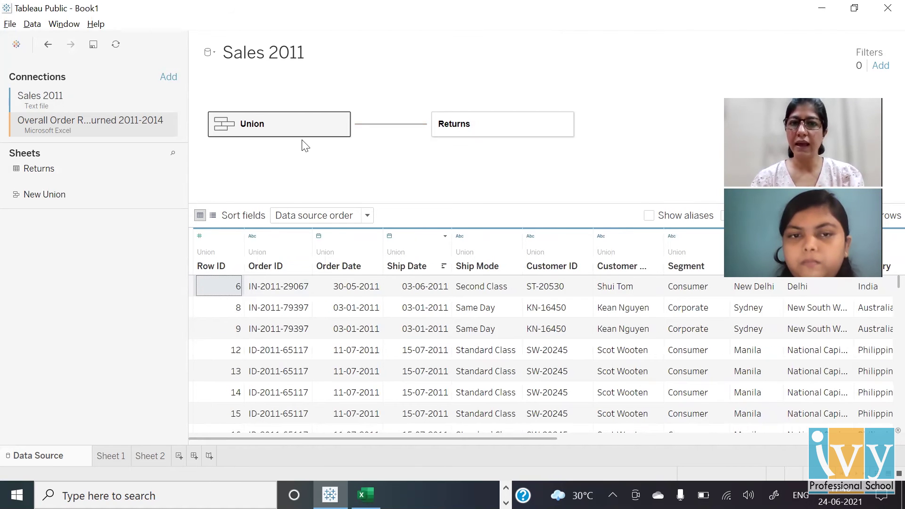
pyautogui.click(477, 131)
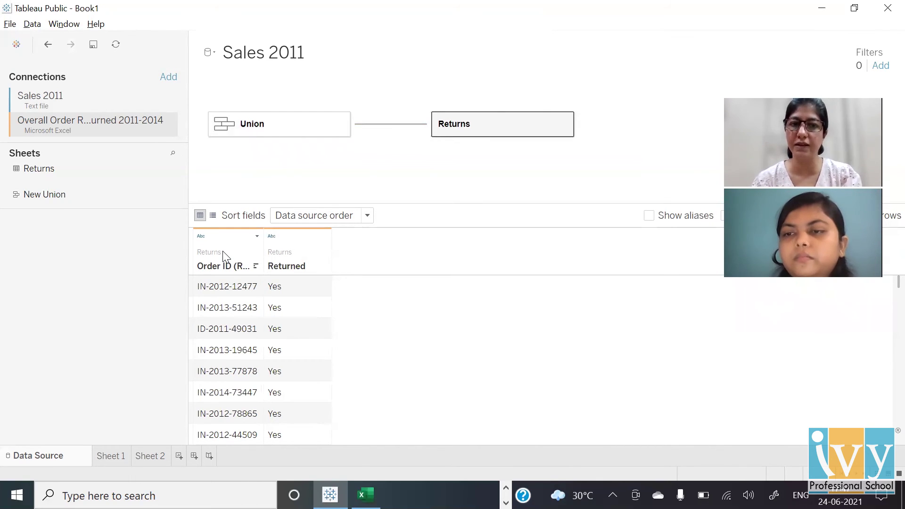
# - On new Sheet 3, add Country as a text table listing the 23 countries
pyautogui.click(178, 456)
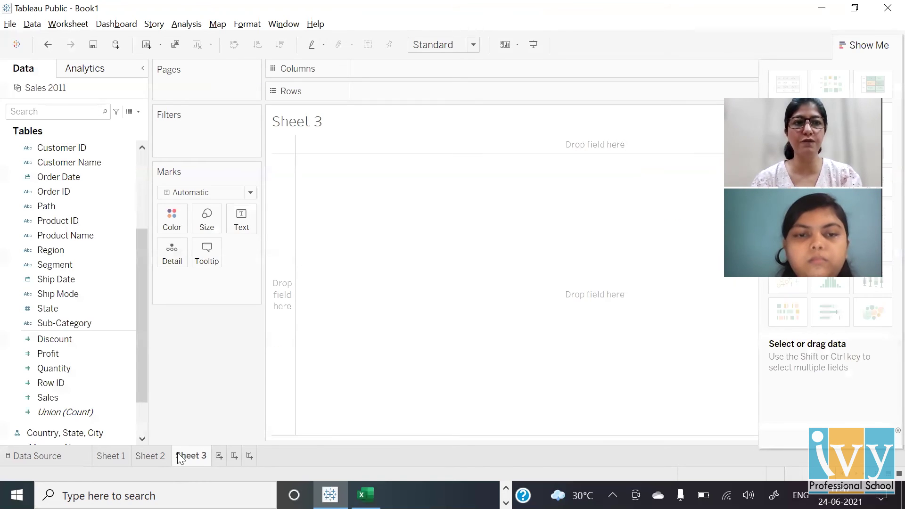
pyautogui.click(139, 153)
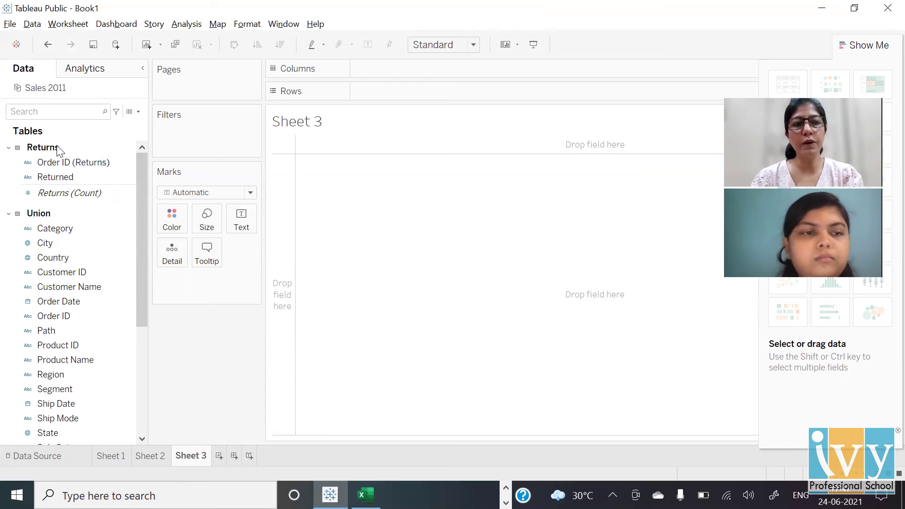
pyautogui.click(50, 164)
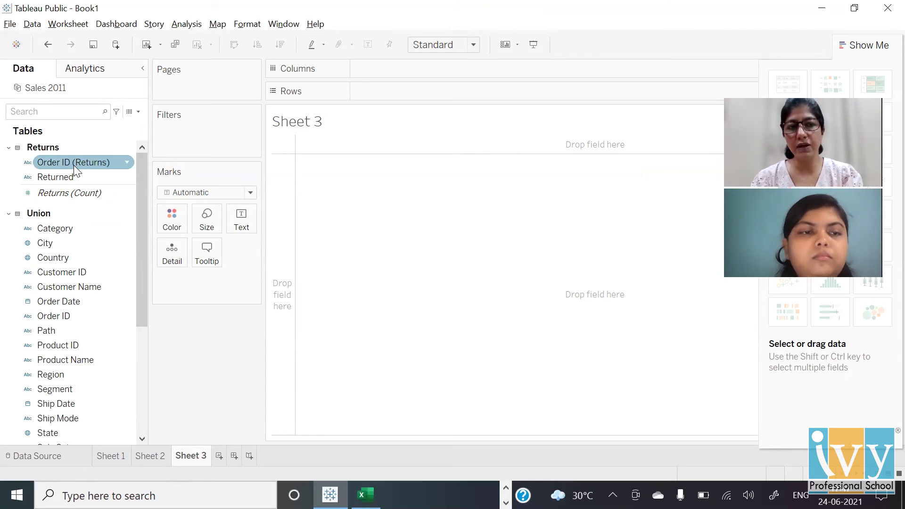
pyautogui.click(47, 177)
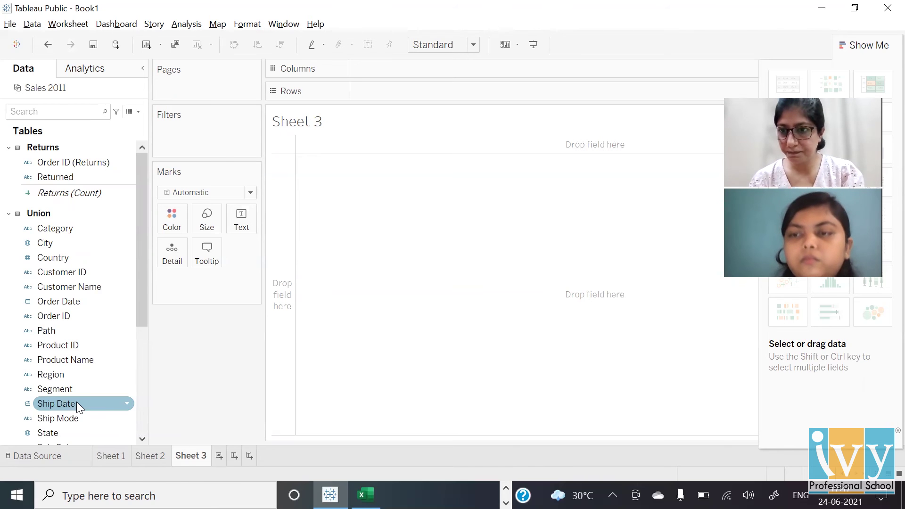
pyautogui.click(62, 258)
pyautogui.doubleClick(61, 259)
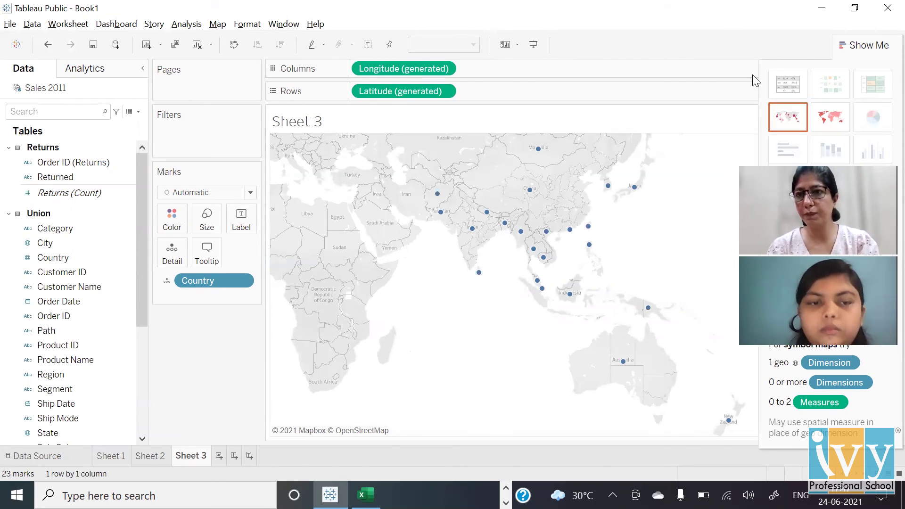
pyautogui.click(793, 81)
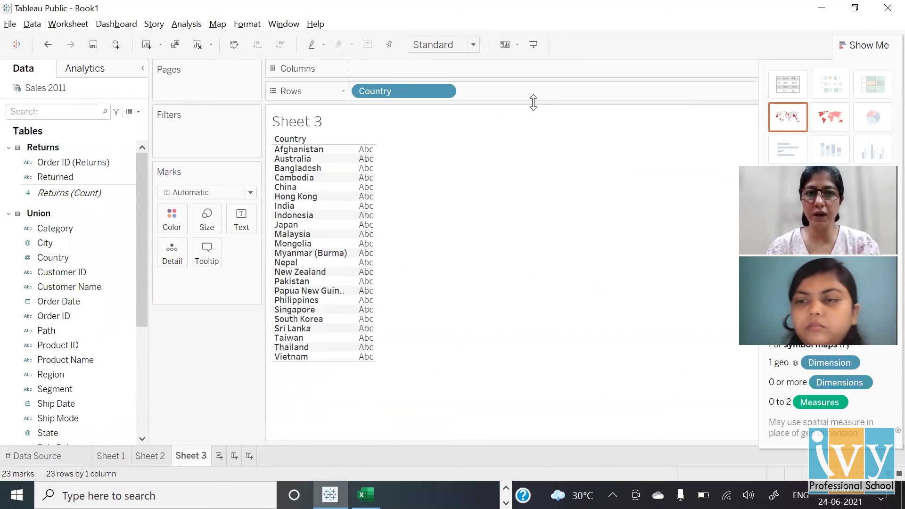
# - Add CNT(Returns) and switch Sheet 3 to a filled map shaded by return count
pyautogui.doubleClick(69, 194)
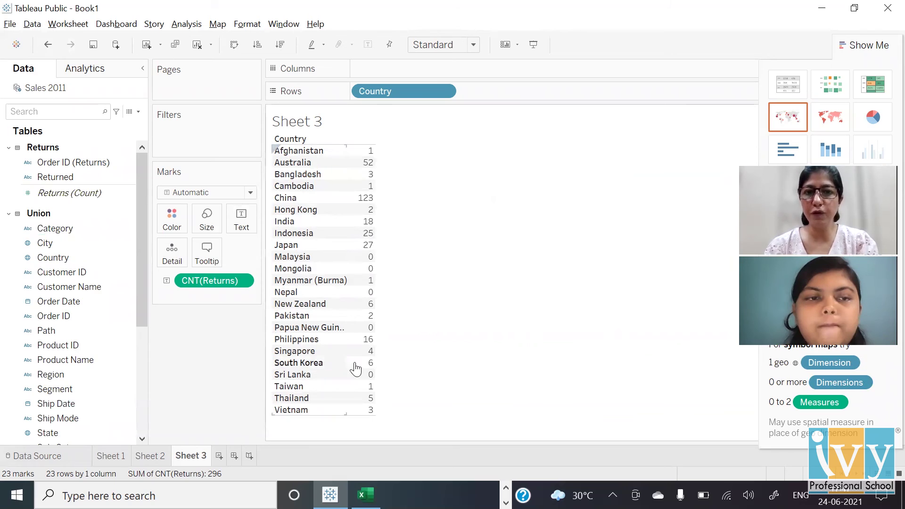
pyautogui.click(831, 118)
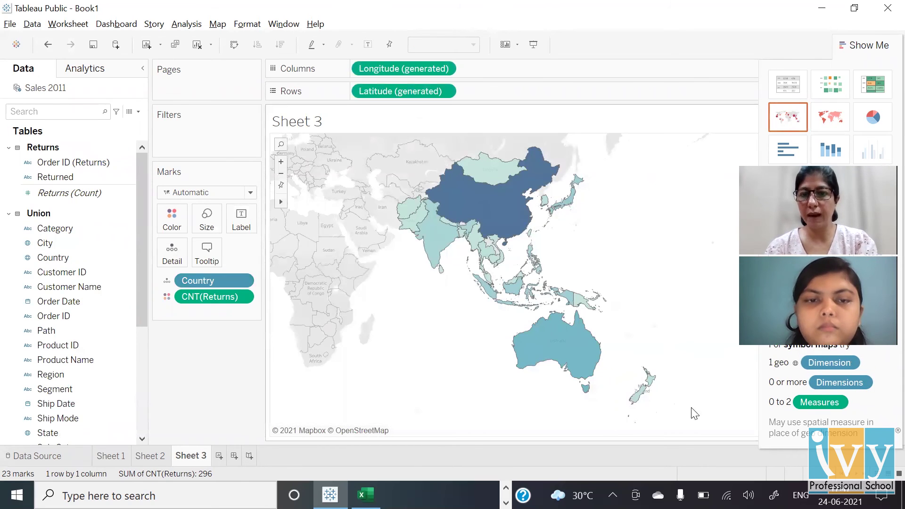
pyautogui.moveTo(462, 219)
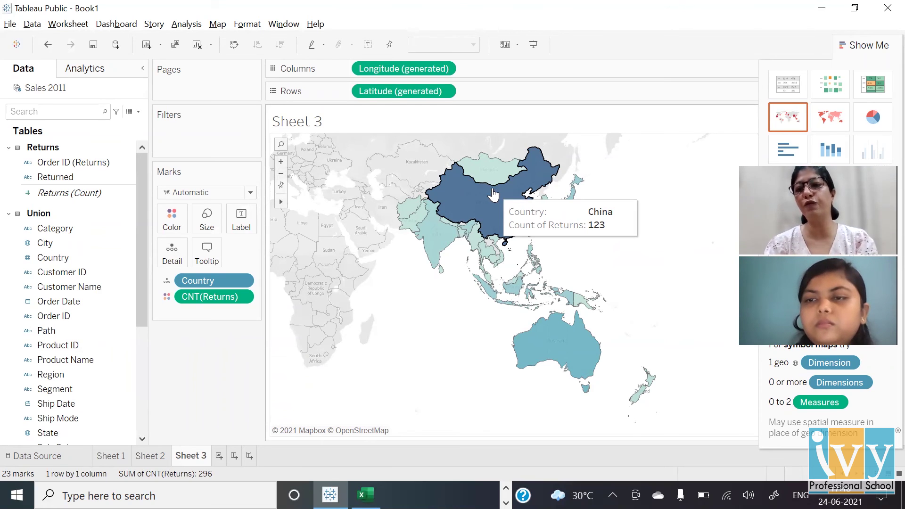
# - Return to the data source page and add a Microsoft Excel connection
pyautogui.click(59, 465)
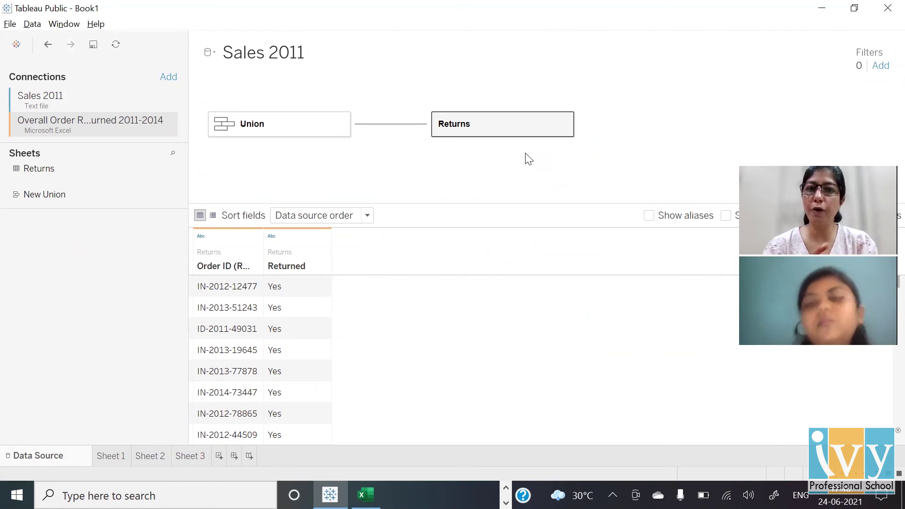
pyautogui.hotkey('alt', 'Tab')
pyautogui.hotkey('alt', 'Tab')
pyautogui.hotkey('alt', 'Tab')
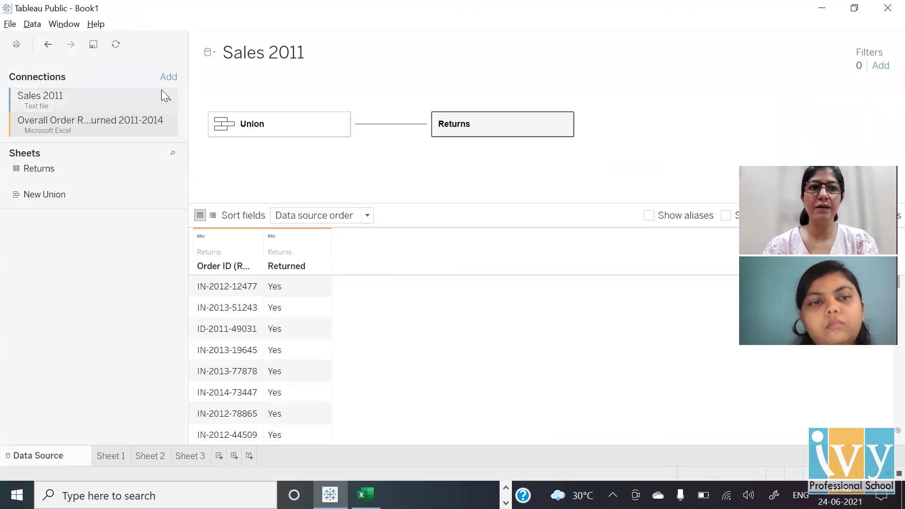
pyautogui.click(168, 77)
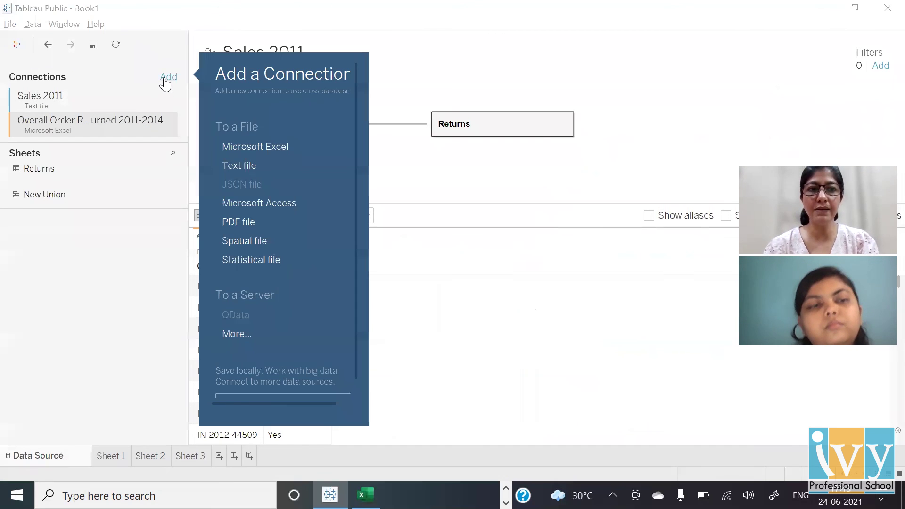
pyautogui.click(233, 147)
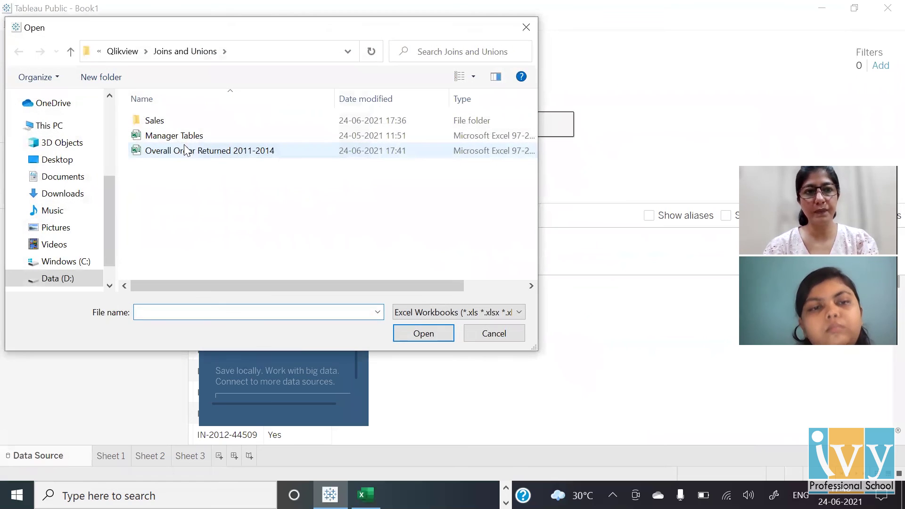
# - Open Manager Tables and relate its People sheet to Union on Region = Region (People)
pyautogui.doubleClick(180, 141)
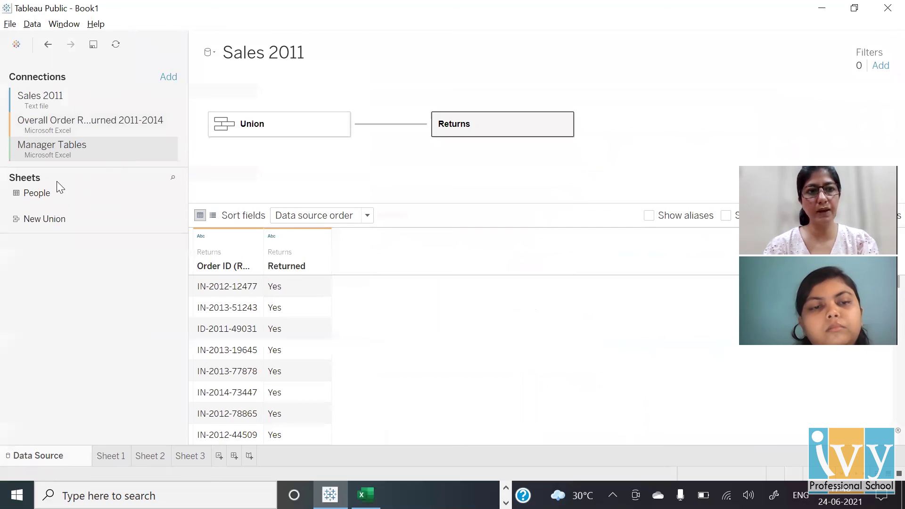
pyautogui.moveTo(40, 201); pyautogui.dragTo(449, 173)
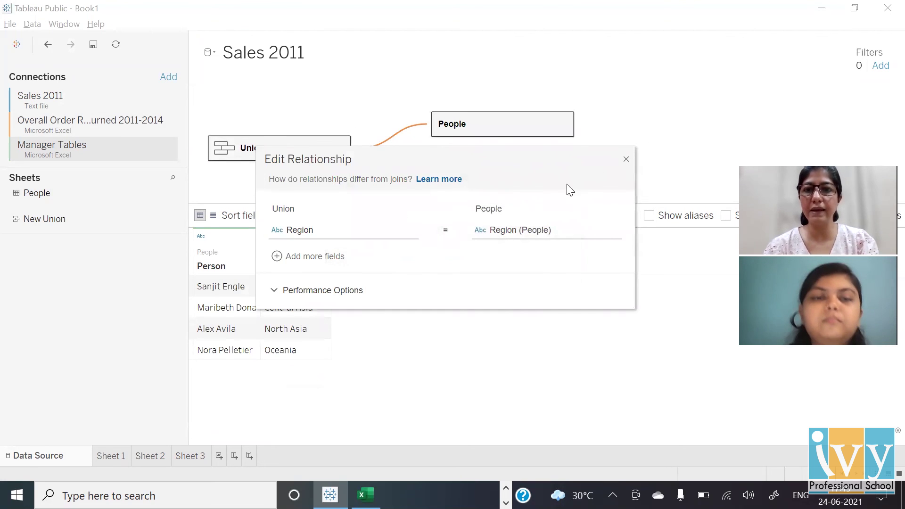
pyautogui.click(627, 160)
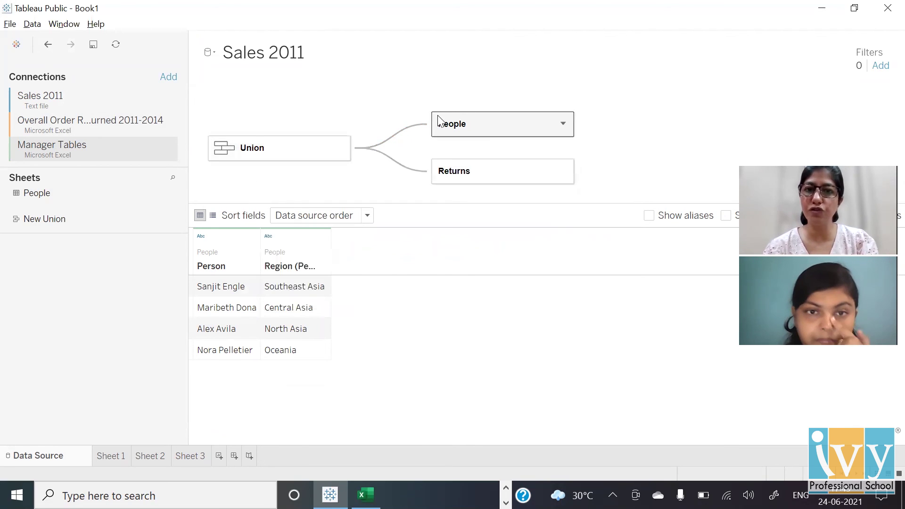